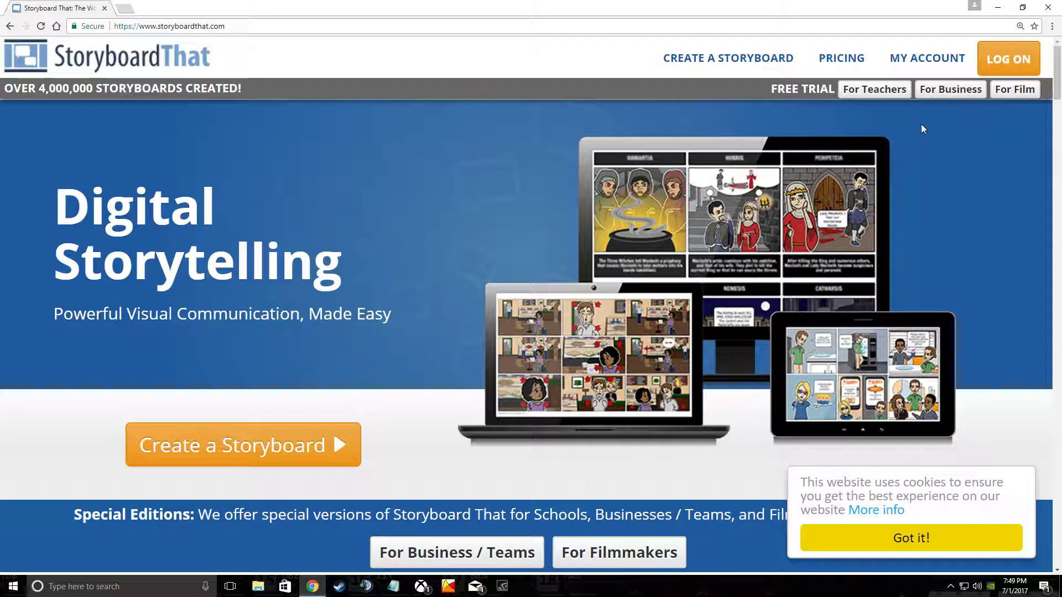
Step: Open the LOG ON sign-in or register prompt from the homepage header
{"action": "left_click", "coordinate": [1008, 58]}
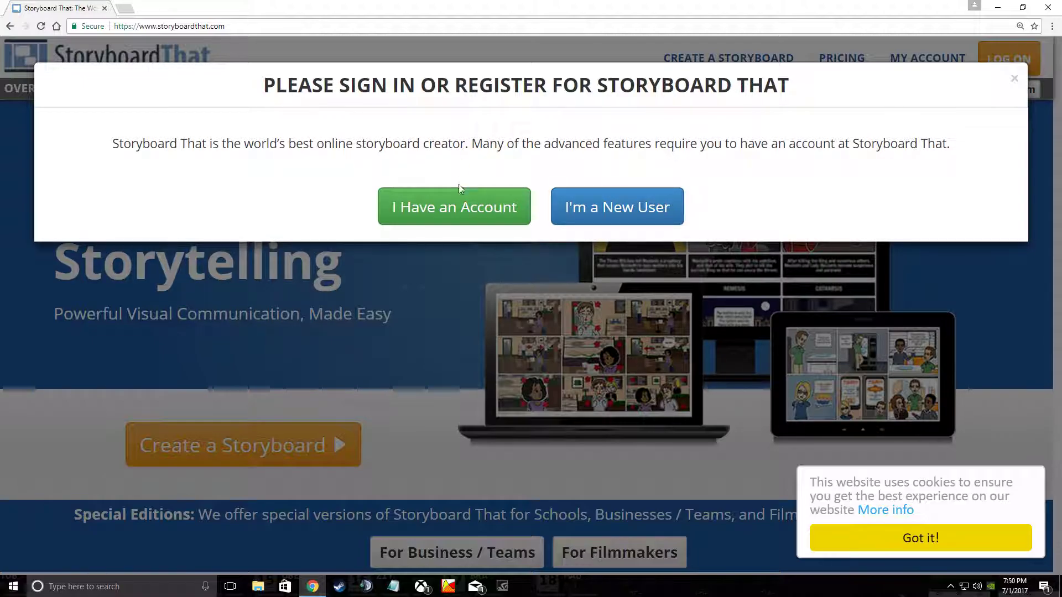
Step: Choose the existing-account login and enter the account e-mail address, correcting typos
{"action": "left_click", "coordinate": [451, 204]}
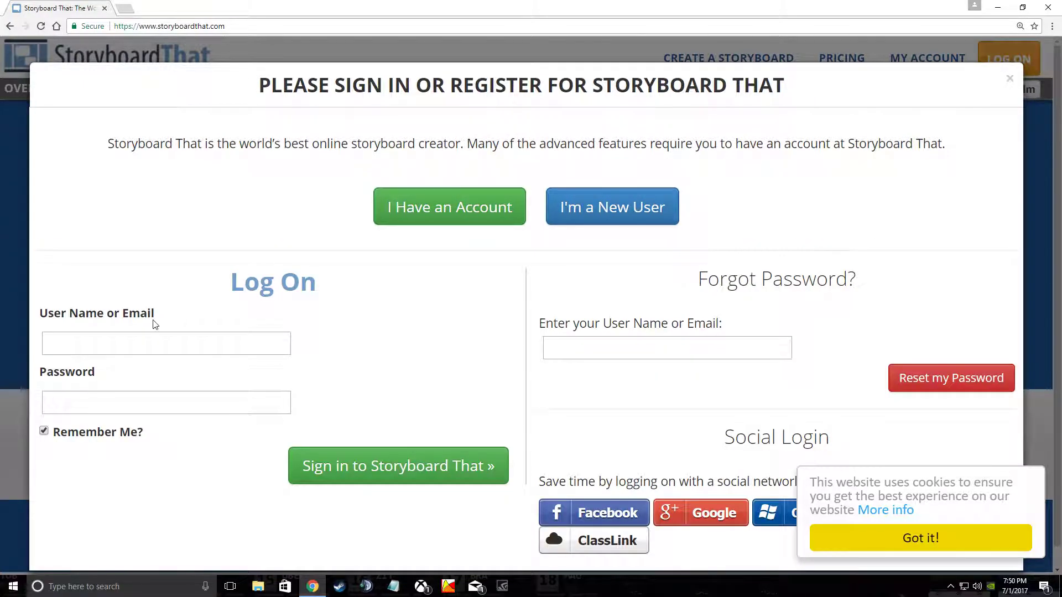
{"action": "left_click", "coordinate": [146, 352]}
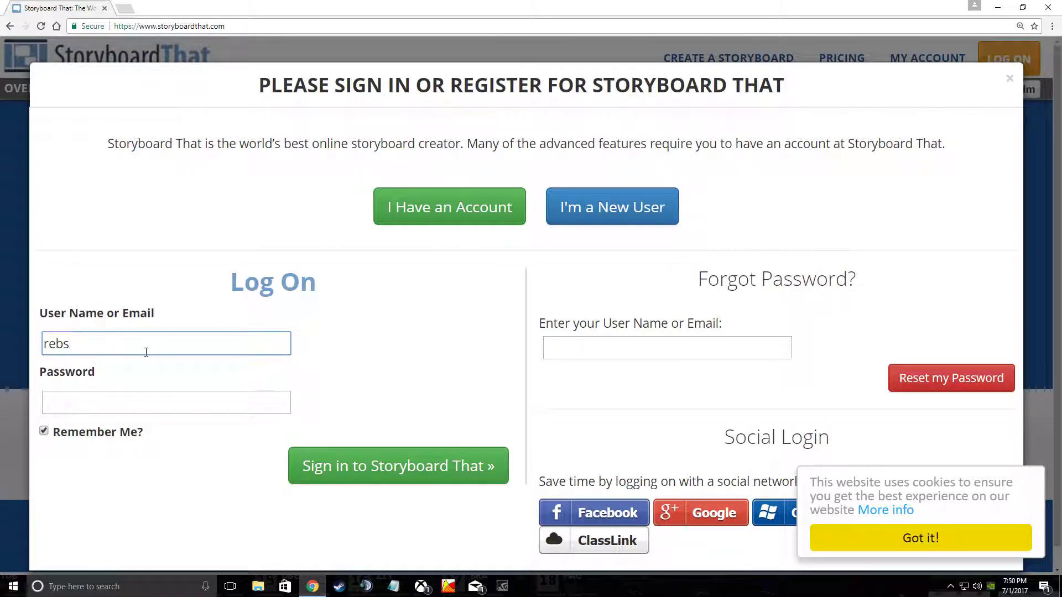
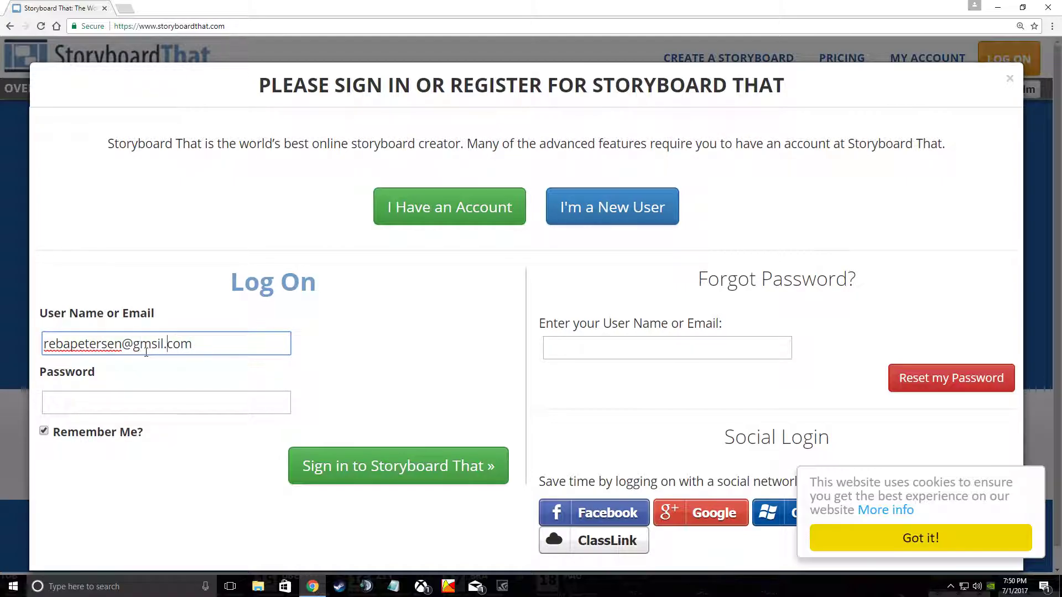
Step: Enter the account password, log in, and decline saving the password in the browser
{"action": "left_click", "coordinate": [146, 408]}
{"action": "type", "text": "******"}
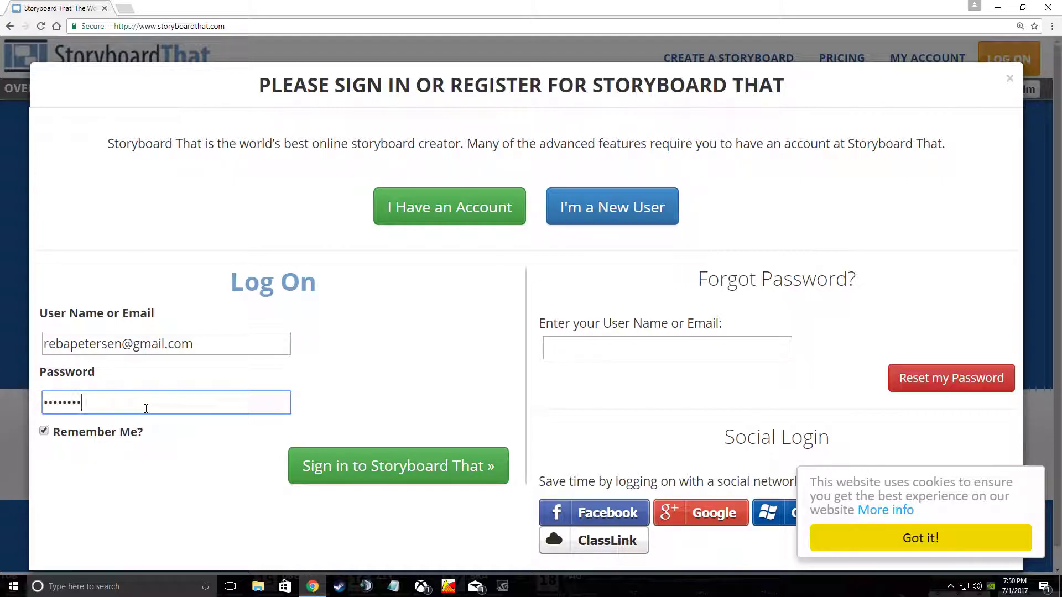
{"action": "key", "text": "Return"}
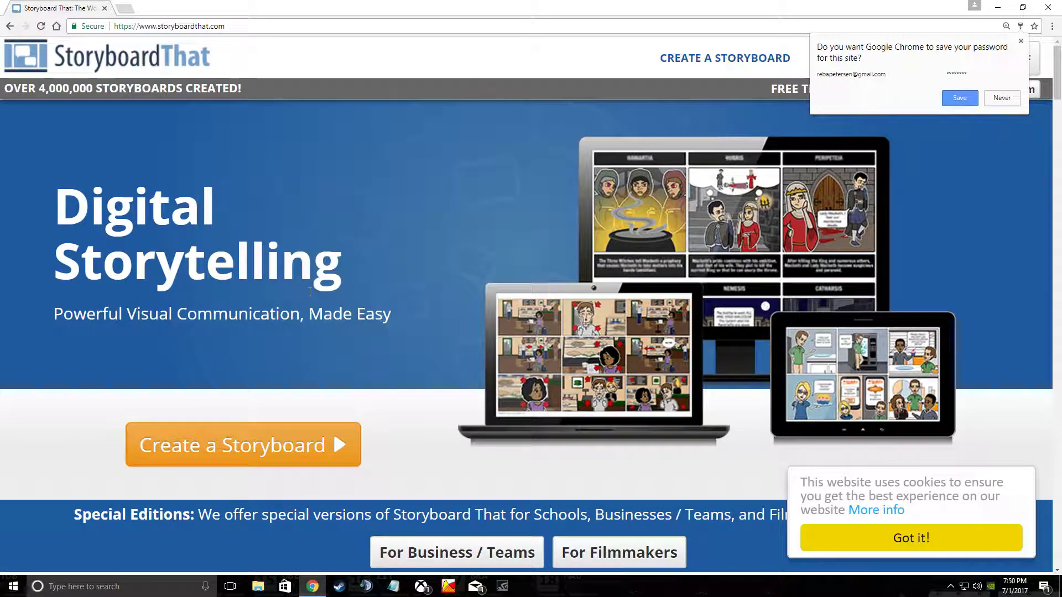
{"action": "left_click", "coordinate": [1010, 98]}
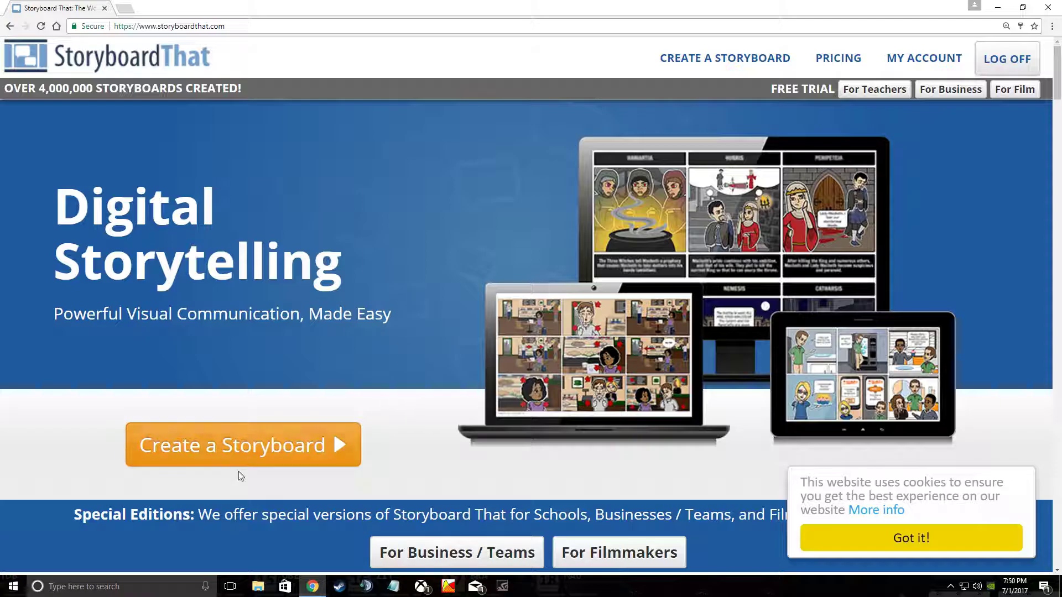
Step: Create a new storyboard and open the Add or Remove Cells layout options
{"action": "left_click", "coordinate": [224, 446]}
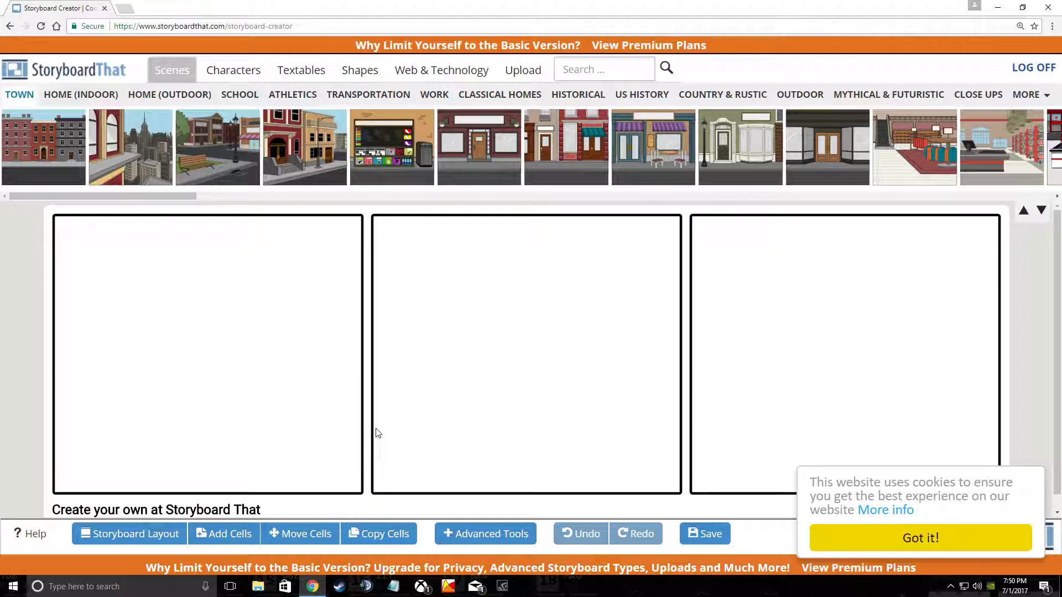
{"action": "scroll", "coordinate": [378, 433], "scroll_direction": "down", "scroll_amount": 1}
{"action": "left_click", "coordinate": [236, 534]}
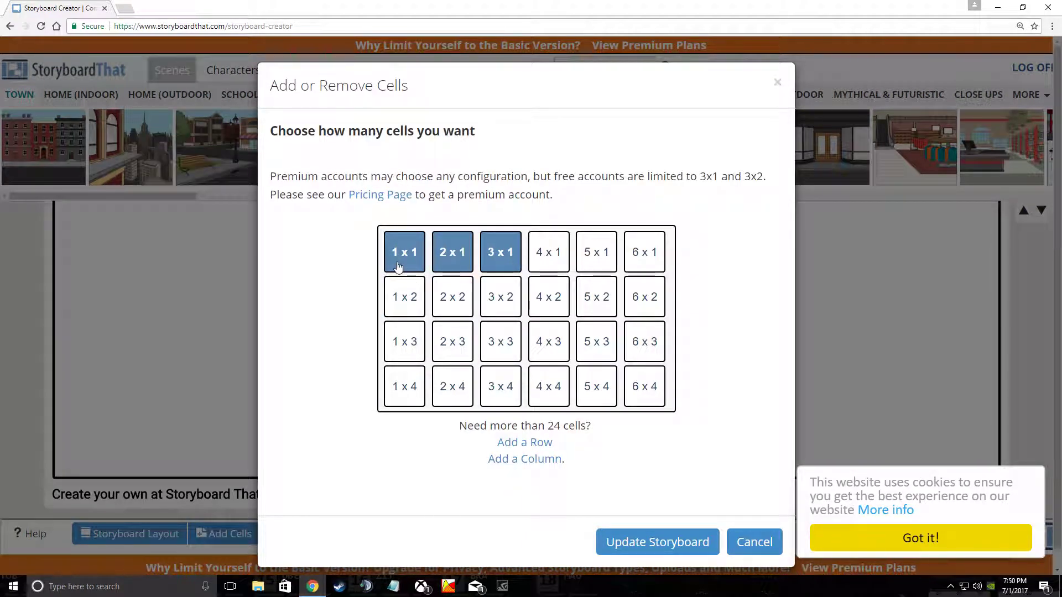
Step: Try the 3x2 and 1x1 layouts, update the storyboard, and dismiss the upgrade offer
{"action": "left_click", "coordinate": [506, 311]}
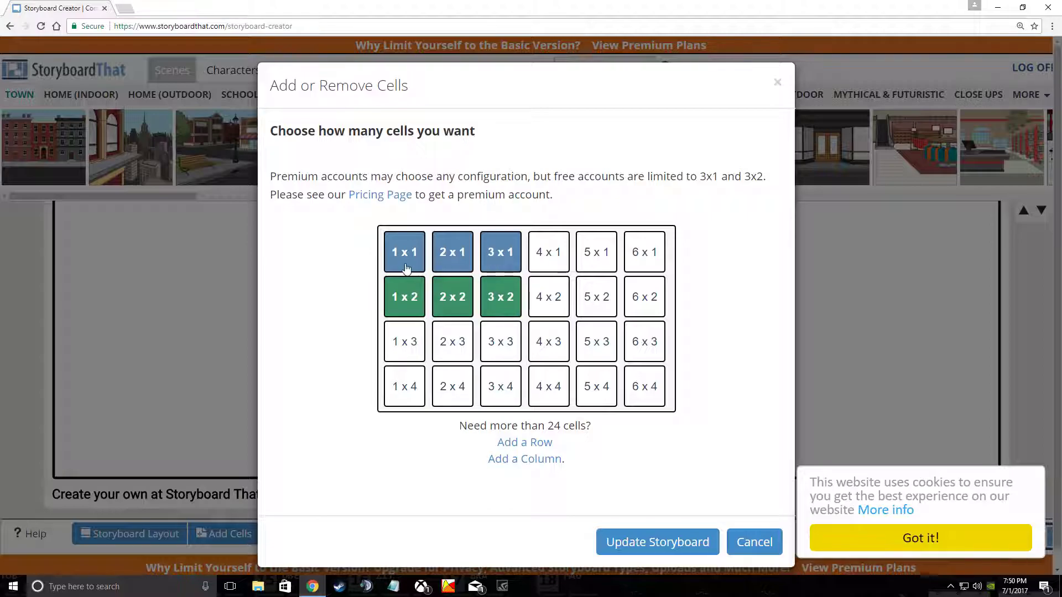
{"action": "left_click", "coordinate": [402, 244]}
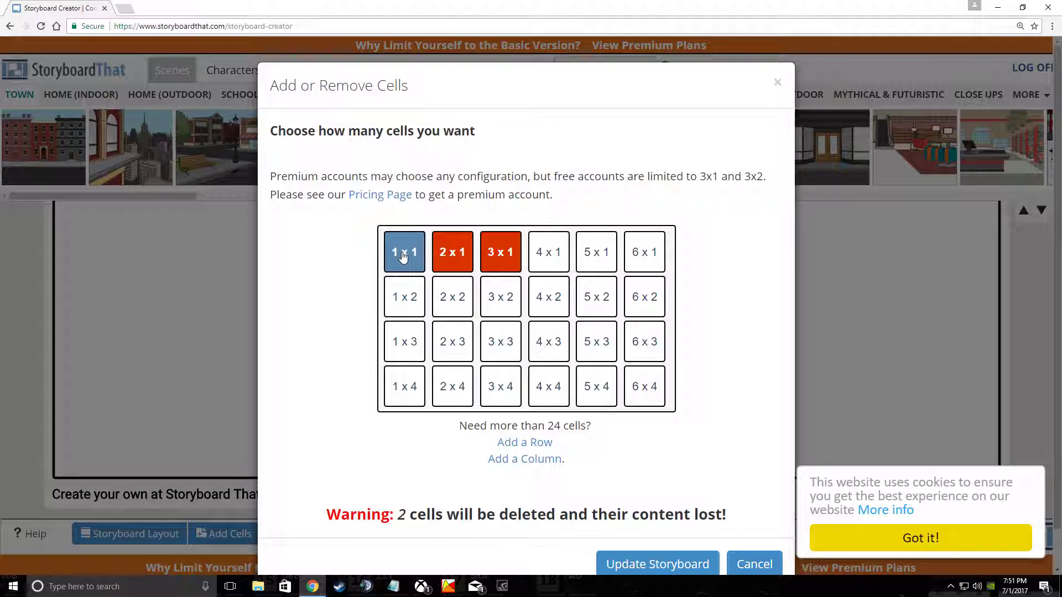
{"action": "left_click", "coordinate": [658, 564]}
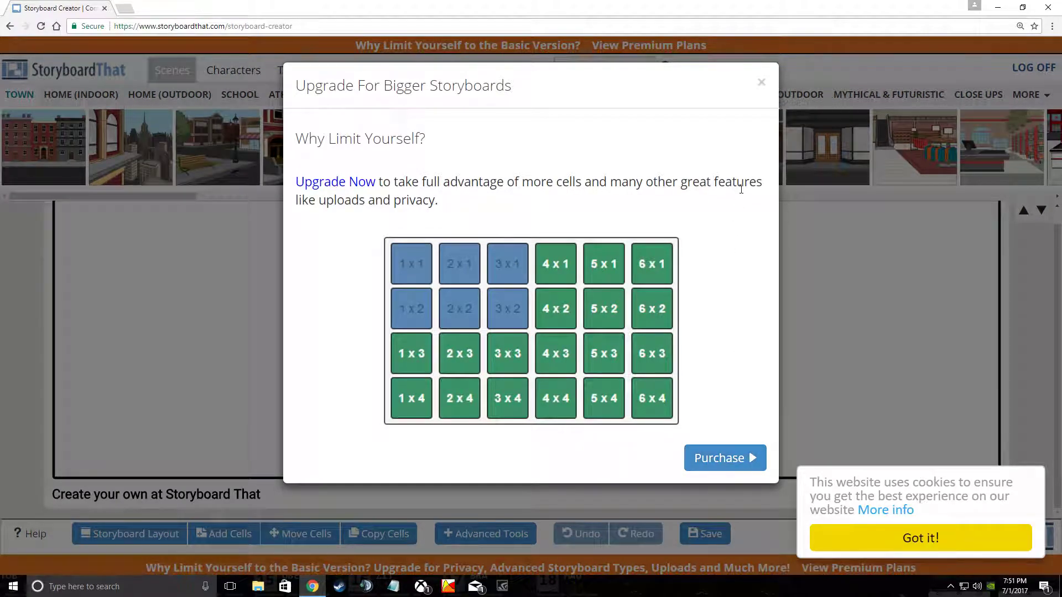
{"action": "left_click", "coordinate": [760, 84]}
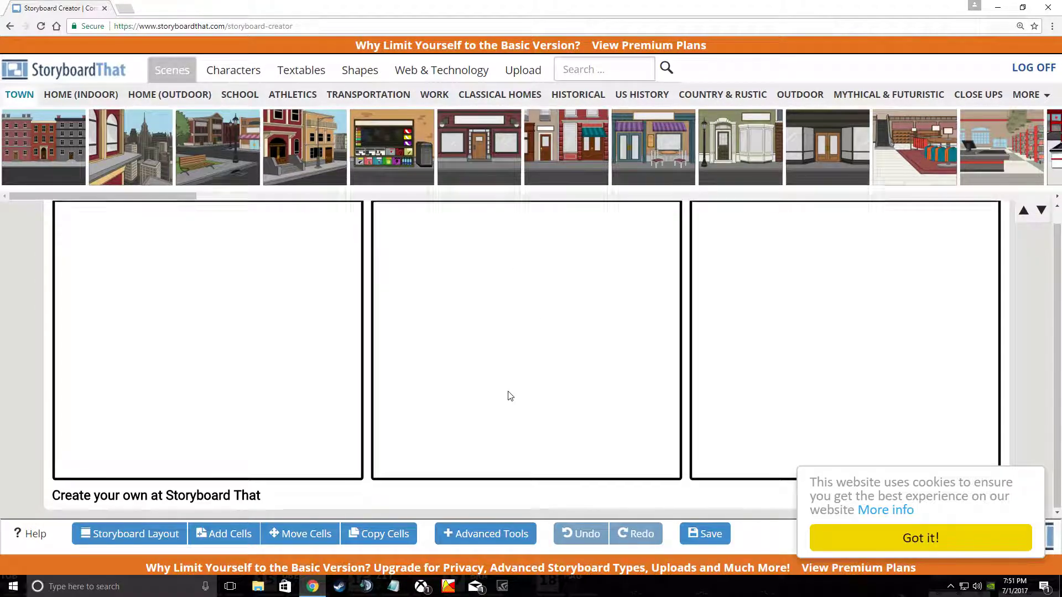
Step: Drag the lockers scene from the School backgrounds into the first cell
{"action": "scroll", "coordinate": [510, 396], "scroll_direction": "up", "scroll_amount": 1}
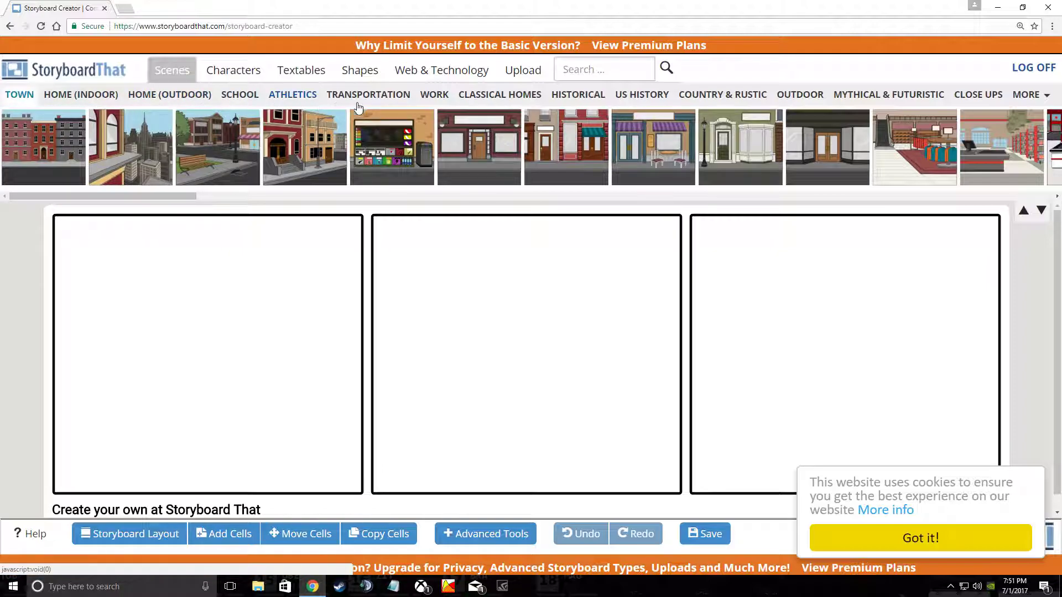
{"action": "left_click", "coordinate": [246, 98]}
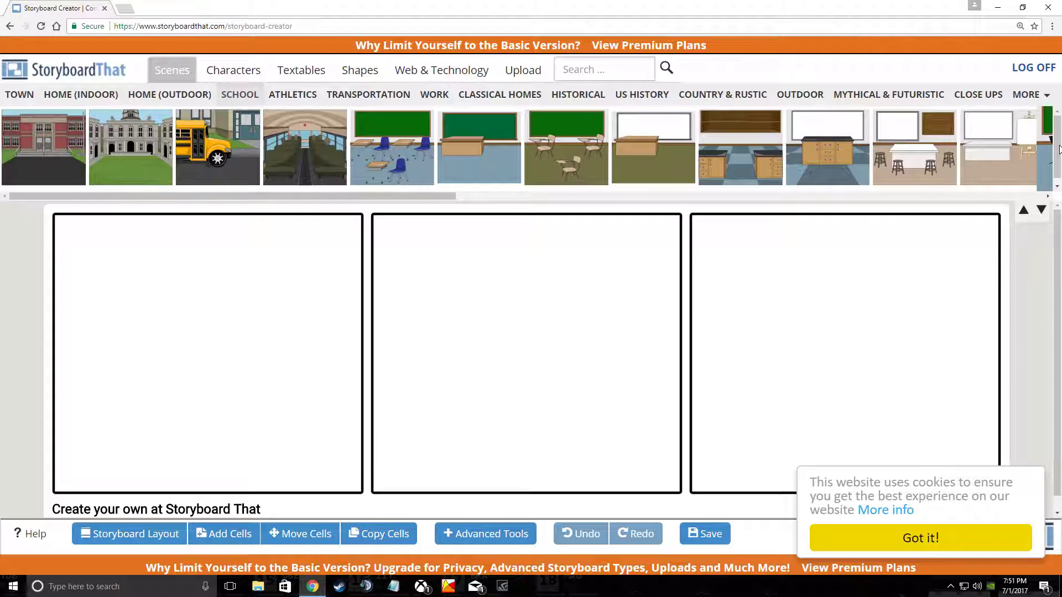
{"action": "left_click_drag", "start_coordinate": [417, 194], "coordinate": [880, 203]}
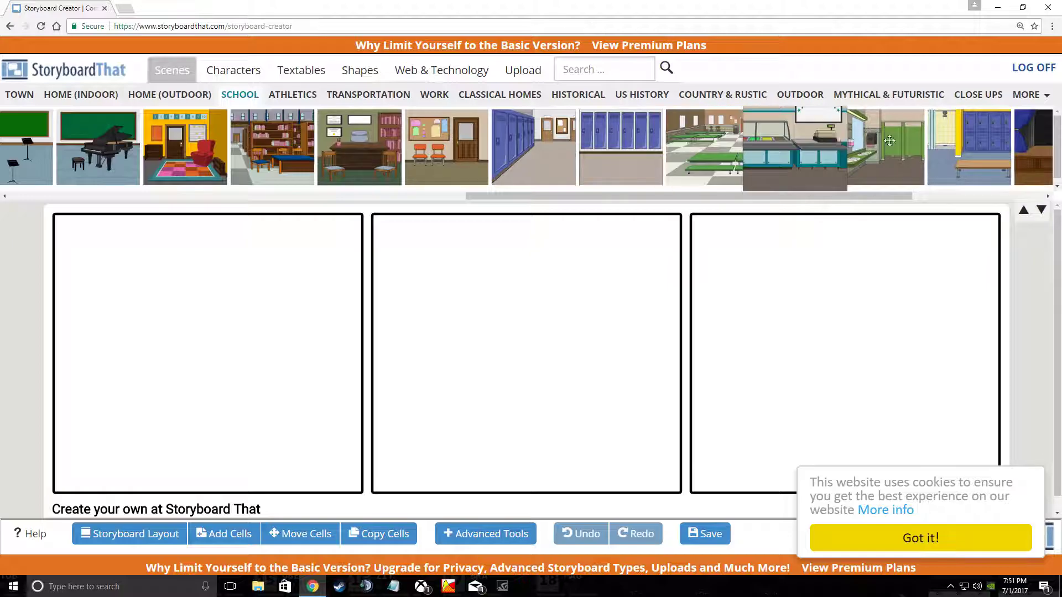
{"action": "left_click_drag", "start_coordinate": [876, 199], "coordinate": [721, 190]}
{"action": "left_click_drag", "start_coordinate": [905, 151], "coordinate": [129, 374]}
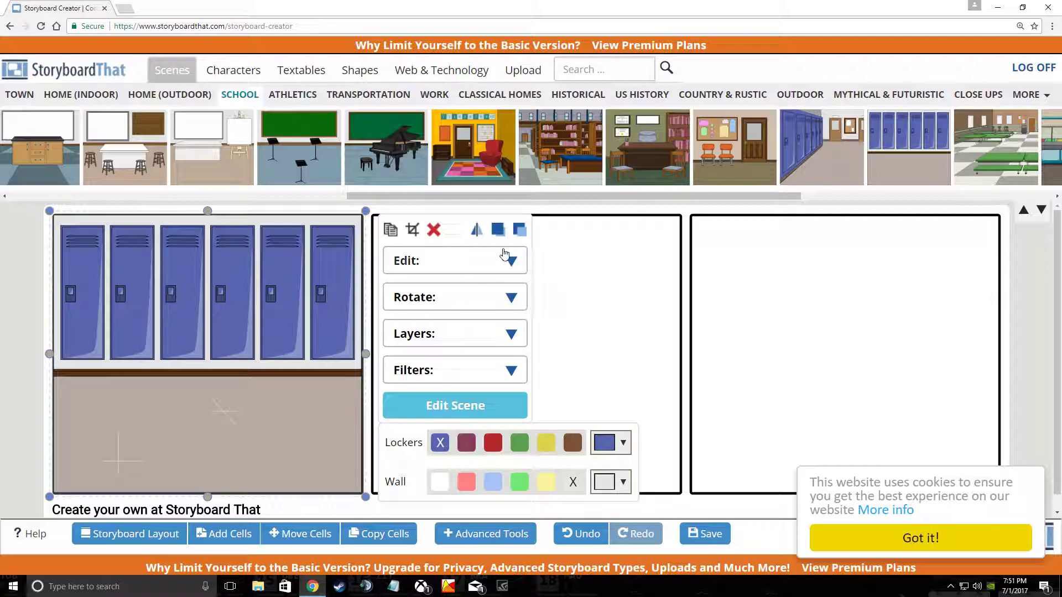
Step: After trying red and green lockers and a green wall, settle on blue lockers and a white wall
{"action": "left_click", "coordinate": [494, 443]}
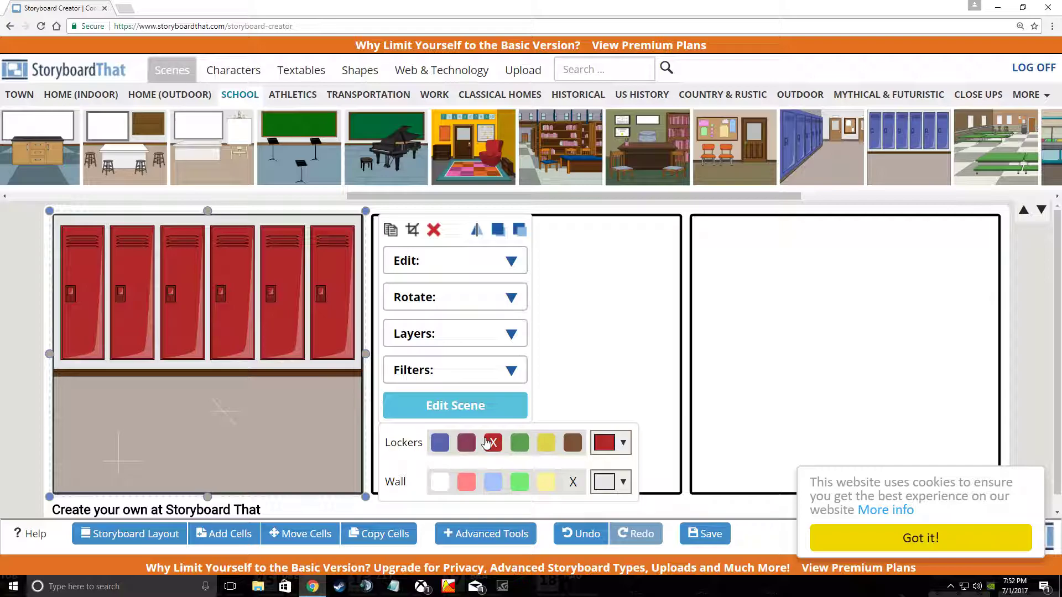
{"action": "left_click", "coordinate": [519, 443]}
{"action": "left_click", "coordinate": [443, 451]}
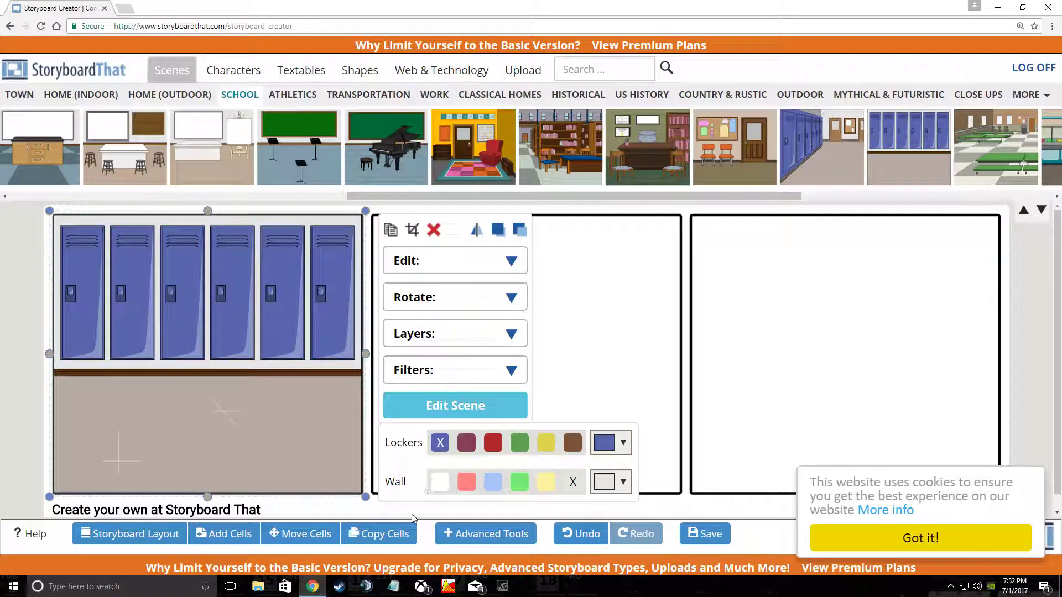
{"action": "left_click", "coordinate": [526, 484]}
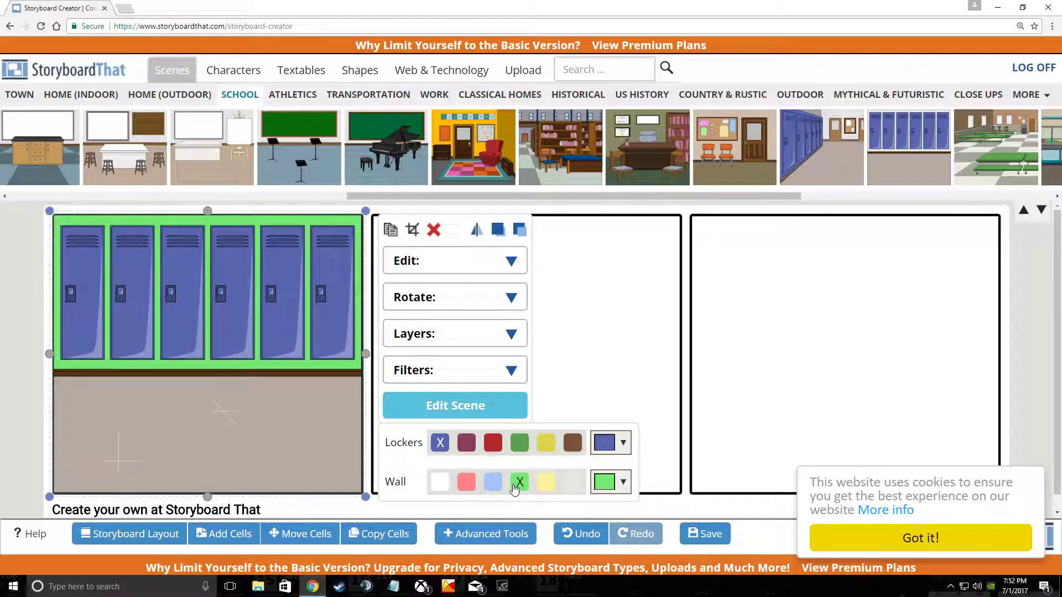
{"action": "left_click", "coordinate": [435, 485]}
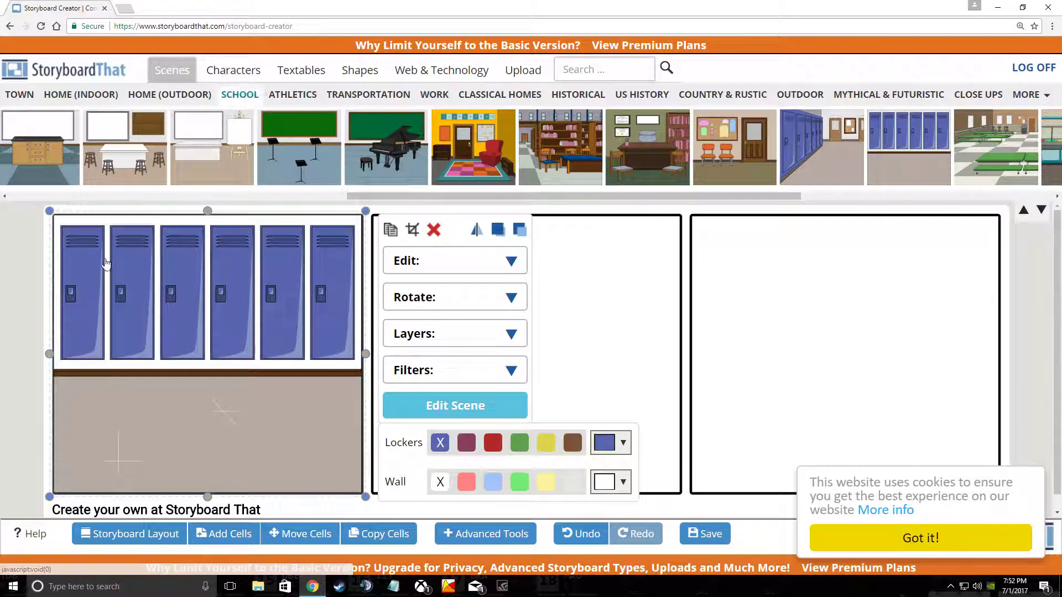
{"action": "left_click", "coordinate": [241, 74]}
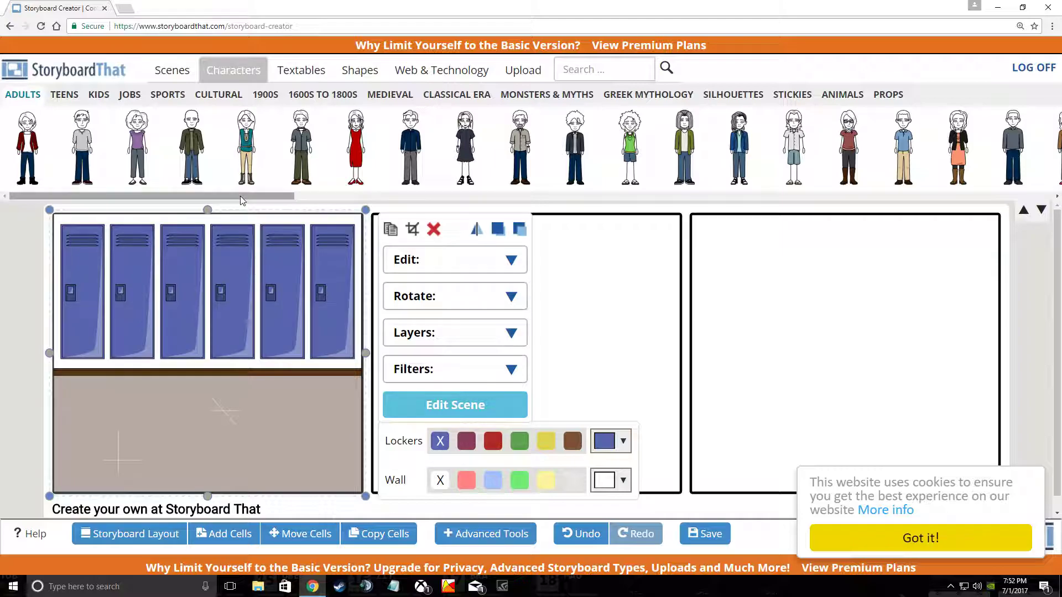
Step: Browse the Teens, Kids and Greek Mythology character categories, ending back on Teens
{"action": "left_click_drag", "start_coordinate": [242, 199], "coordinate": [369, 200]}
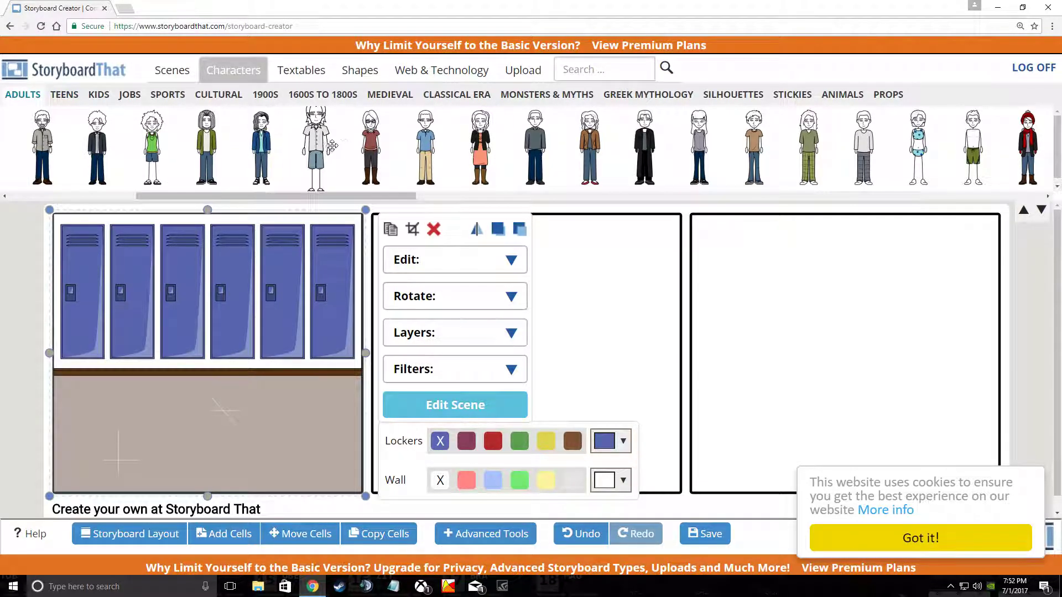
{"action": "left_click", "coordinate": [65, 95]}
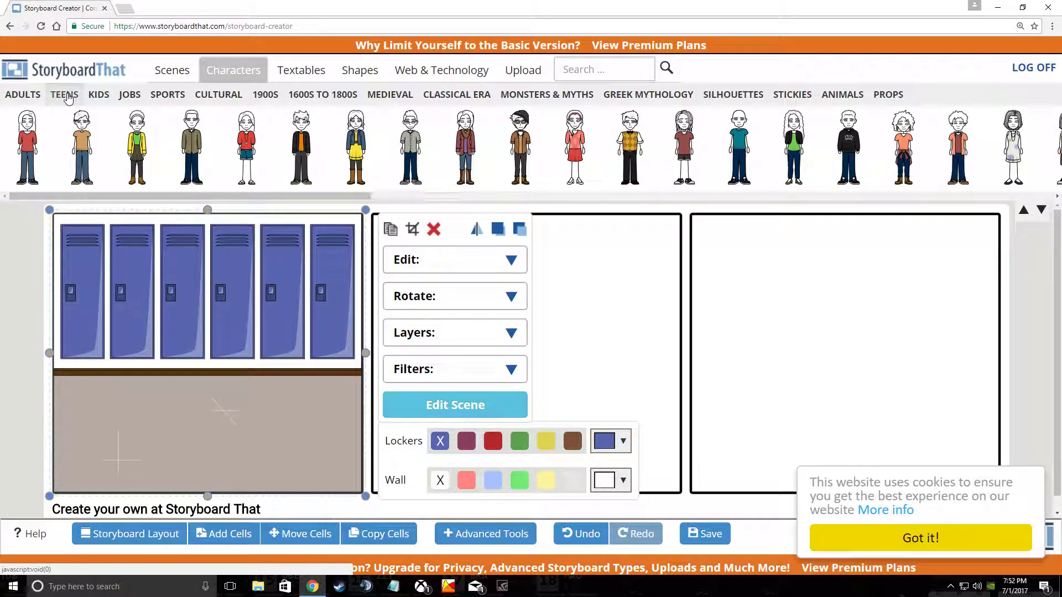
{"action": "left_click", "coordinate": [97, 94]}
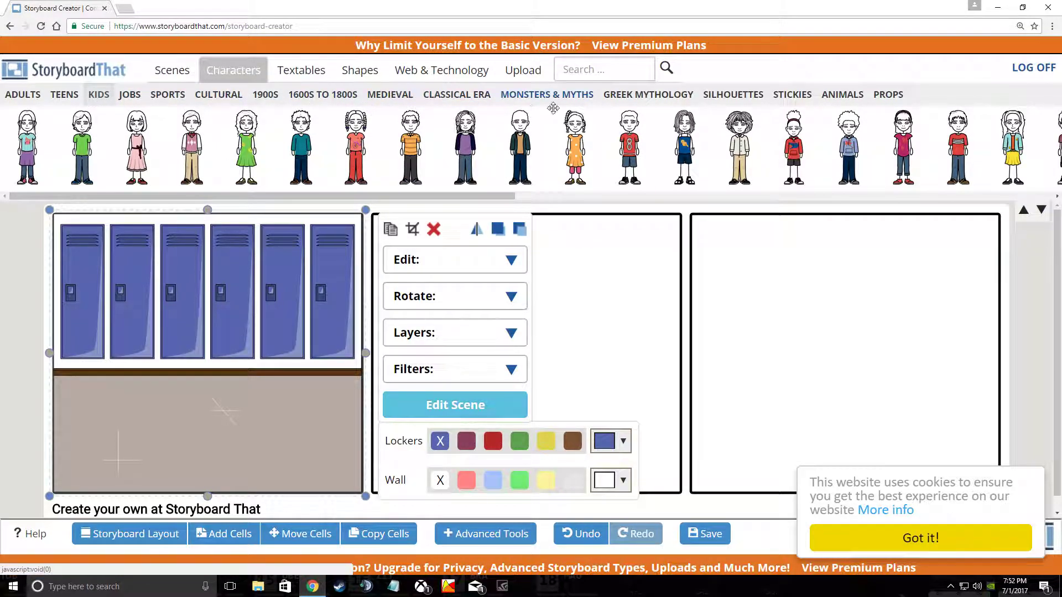
{"action": "left_click", "coordinate": [652, 93]}
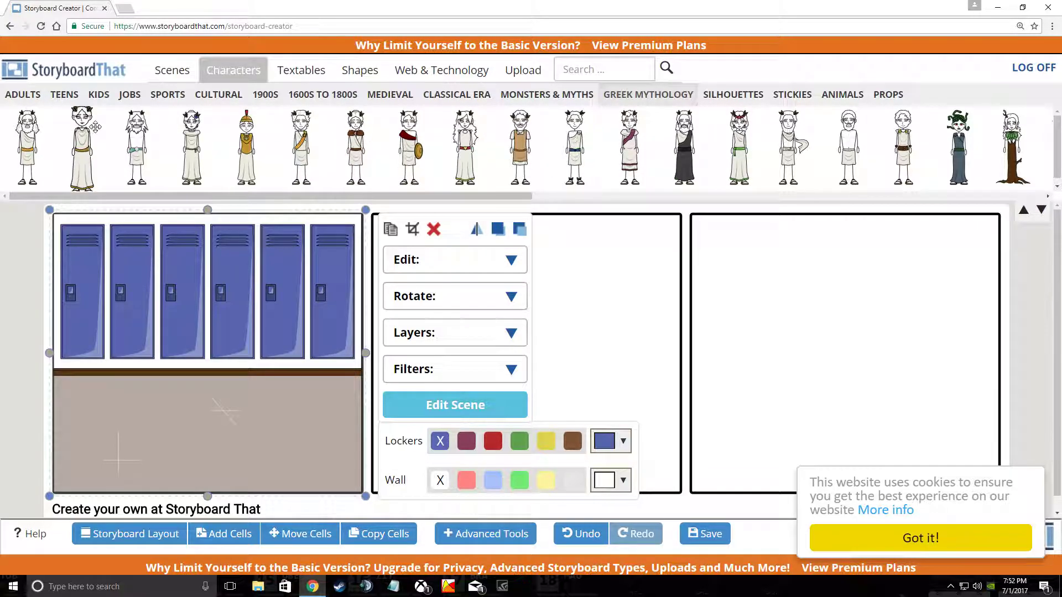
{"action": "left_click", "coordinate": [63, 97]}
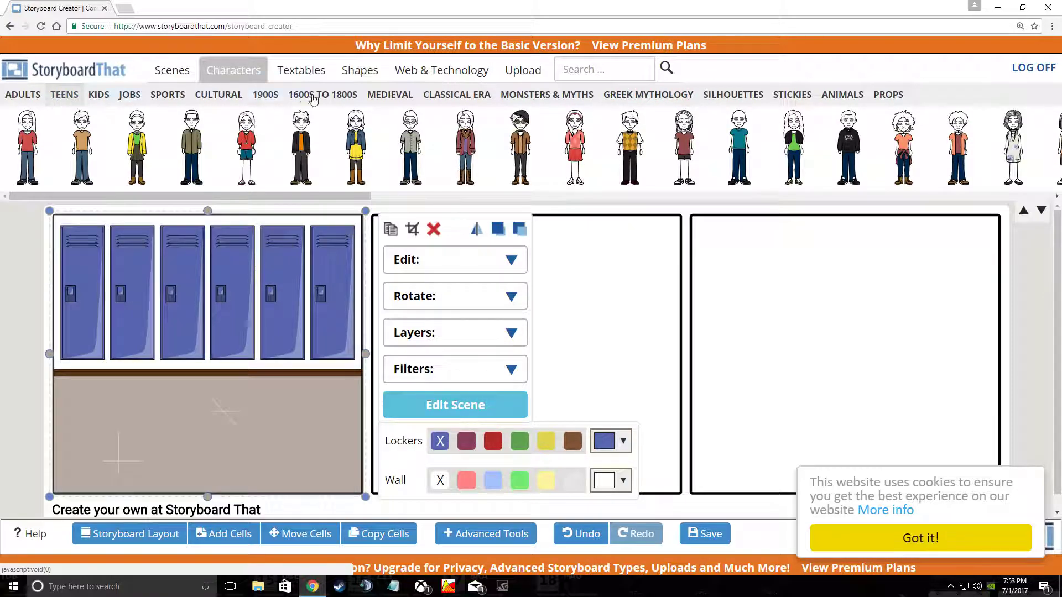
Step: Place the teen girl in the first cell with yellow hair, light skin and blue eyes
{"action": "left_click_drag", "start_coordinate": [188, 257], "coordinate": [82, 365]}
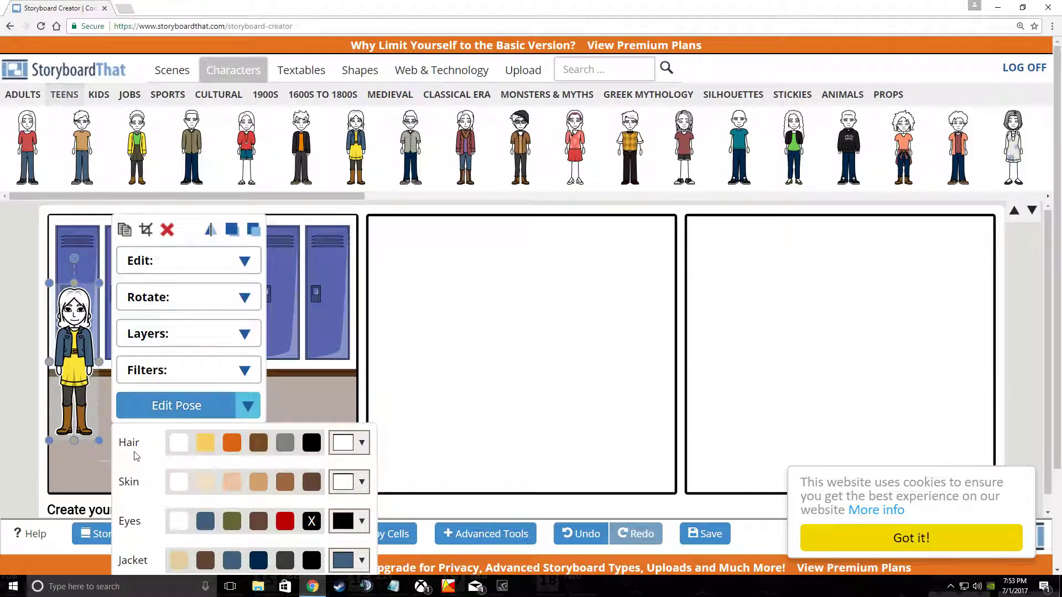
{"action": "left_click", "coordinate": [204, 444]}
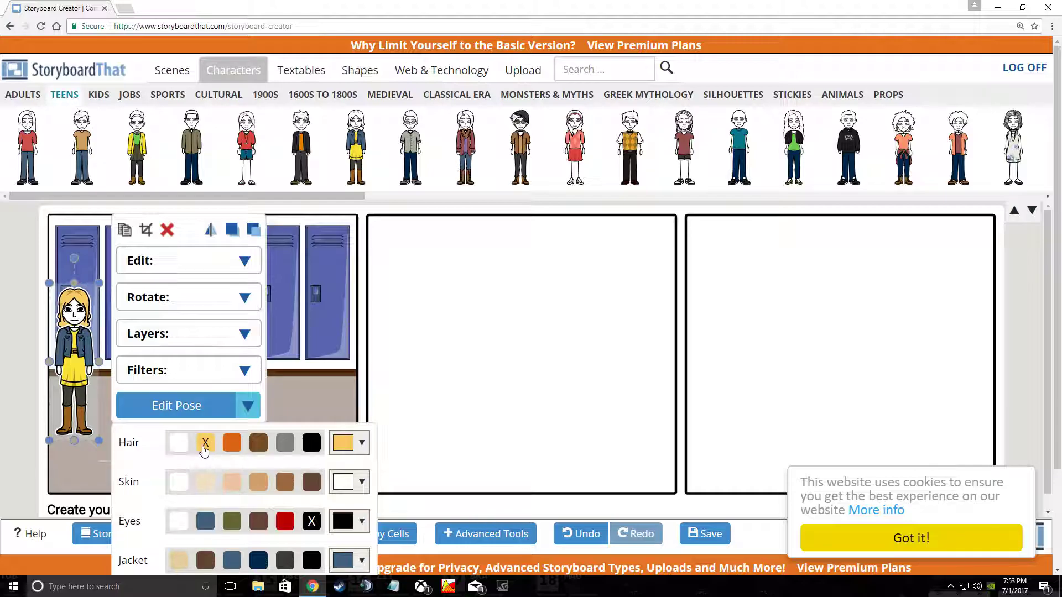
{"action": "left_click", "coordinate": [204, 482]}
{"action": "left_click", "coordinate": [208, 523]}
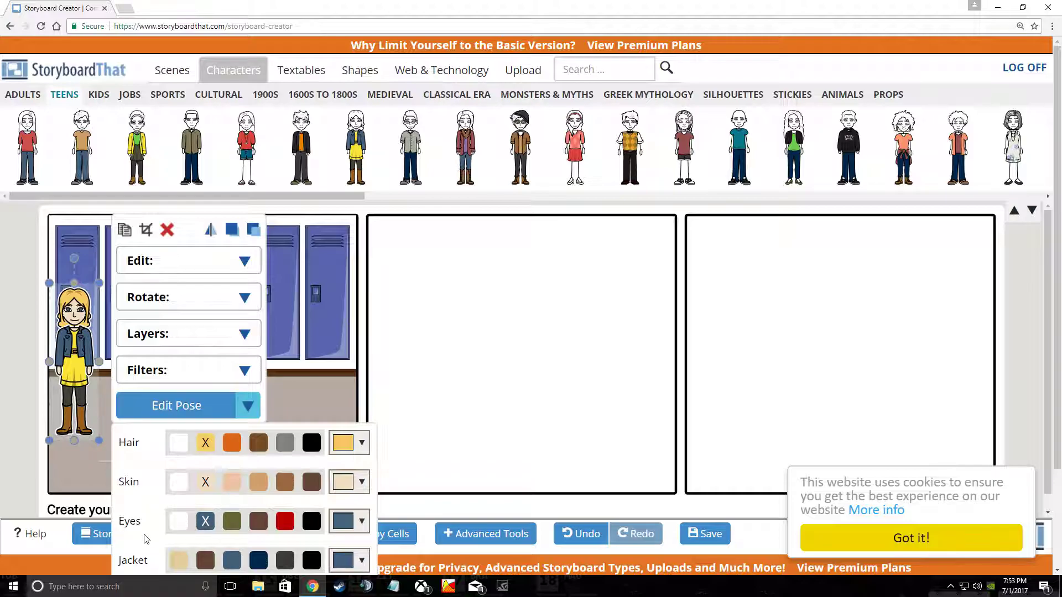
Step: Make her jacket navy and her dress light pink, then nudge her position in the cell
{"action": "left_click", "coordinate": [266, 565]}
{"action": "scroll", "coordinate": [286, 496], "scroll_direction": "down", "scroll_amount": 2}
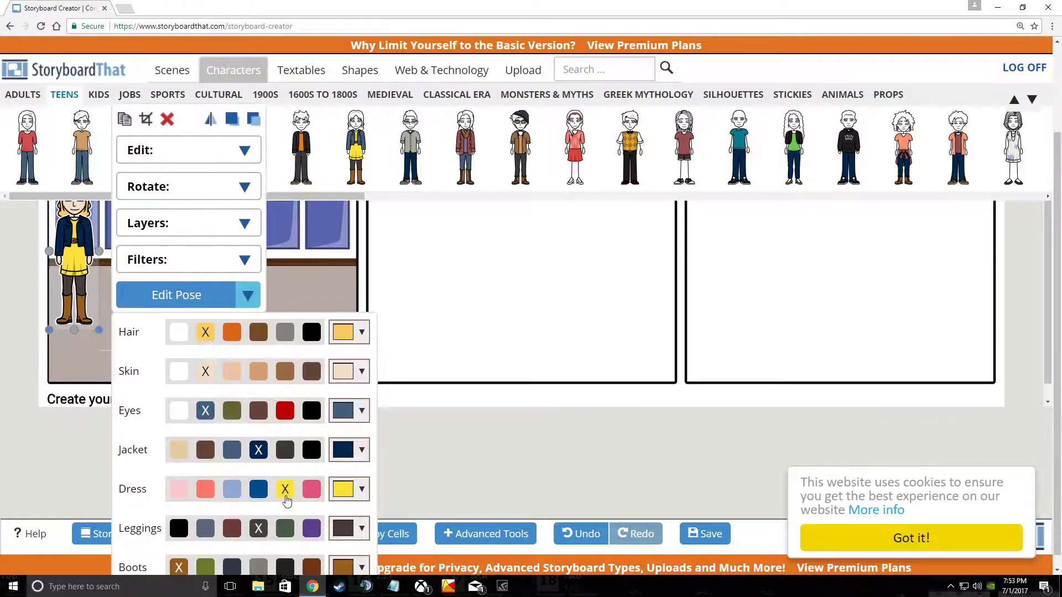
{"action": "left_click", "coordinate": [178, 490]}
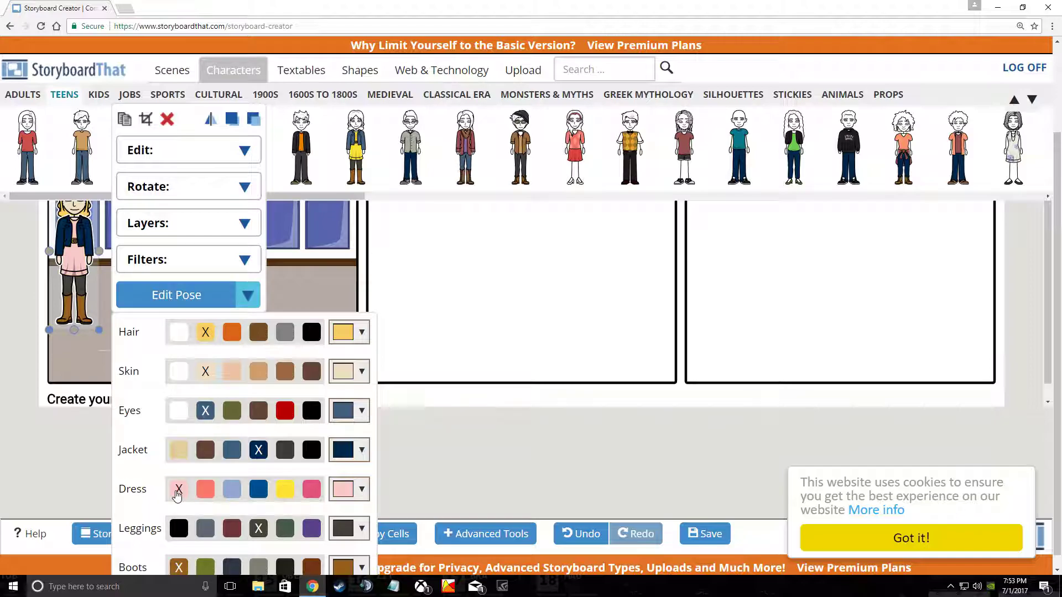
{"action": "scroll", "coordinate": [251, 539], "scroll_direction": "down", "scroll_amount": 1}
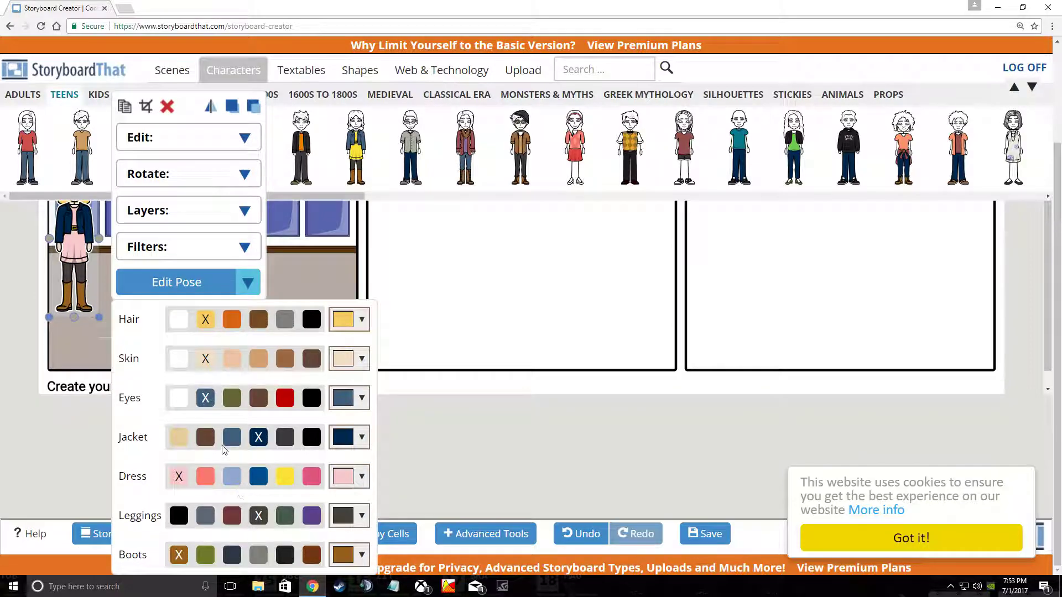
{"action": "scroll", "coordinate": [77, 448], "scroll_direction": "up", "scroll_amount": 2}
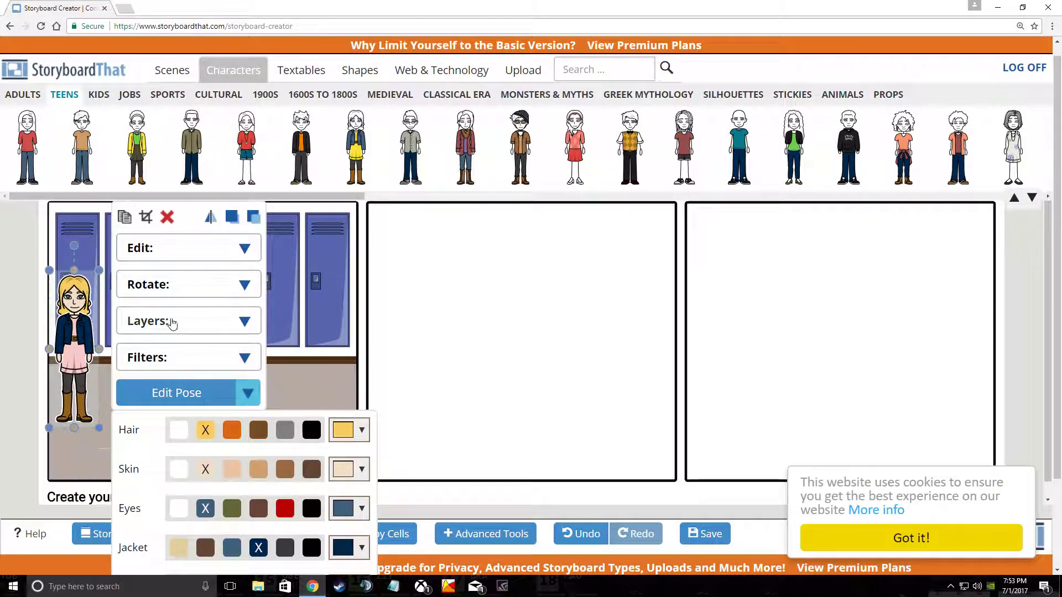
{"action": "left_click_drag", "start_coordinate": [76, 345], "coordinate": [72, 312]}
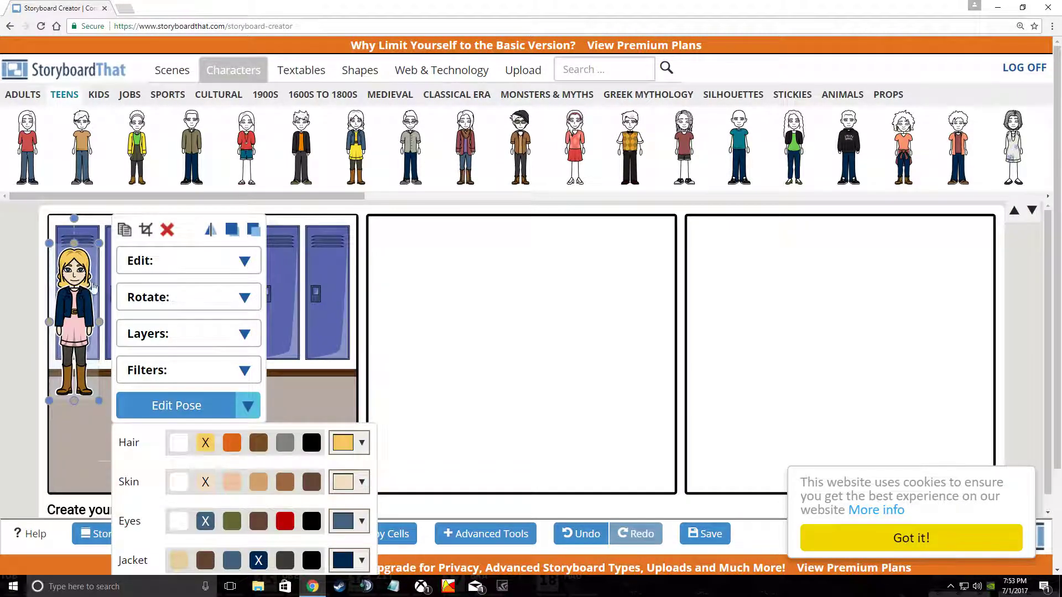
Step: Set the blonde girl's pose to Walking and deselect her by clicking the scene
{"action": "left_click", "coordinate": [247, 410]}
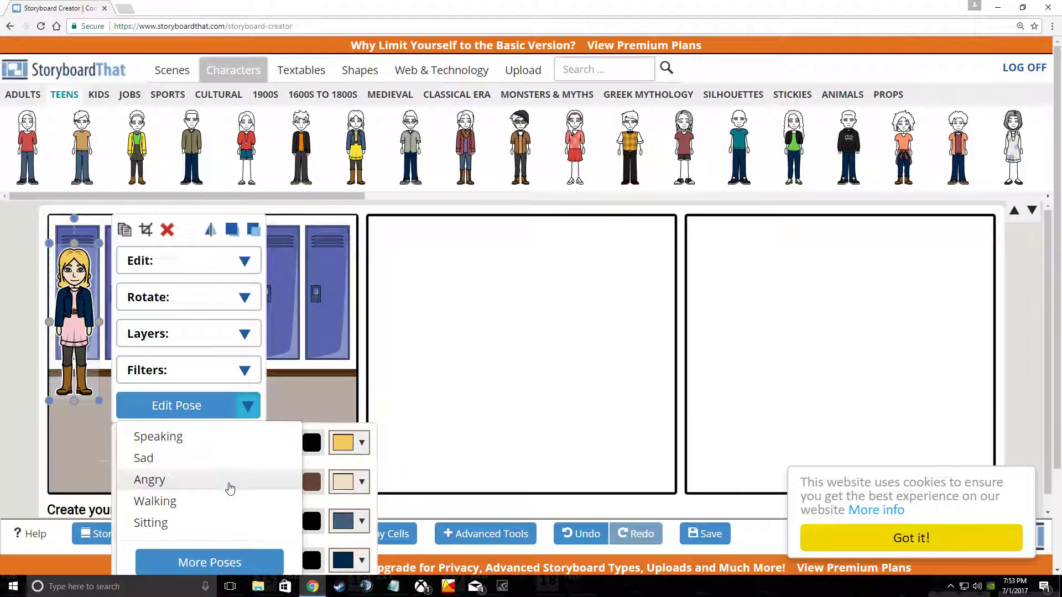
{"action": "left_click", "coordinate": [205, 503]}
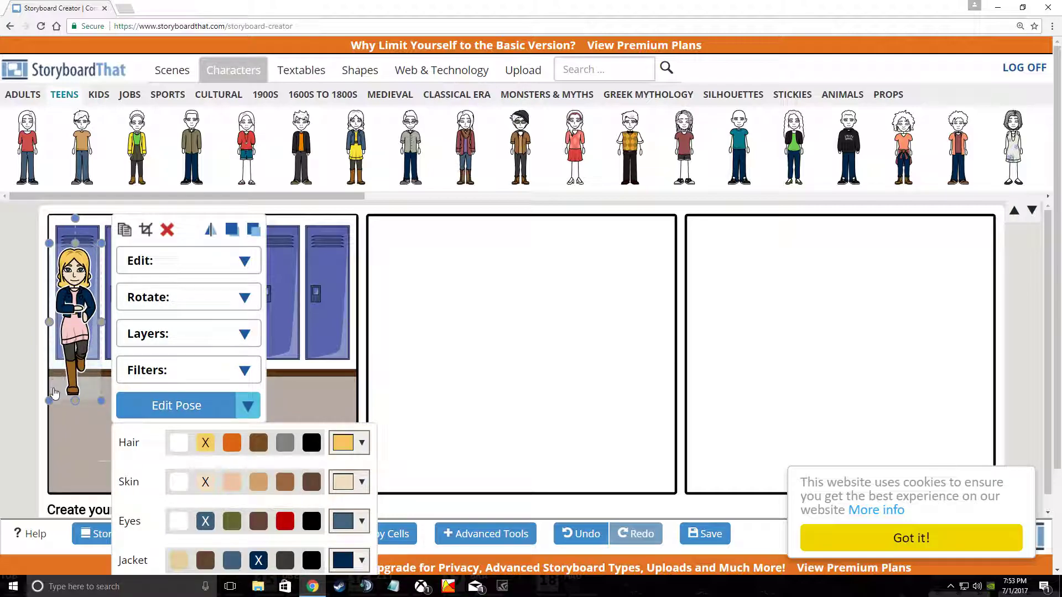
{"action": "left_click", "coordinate": [47, 245]}
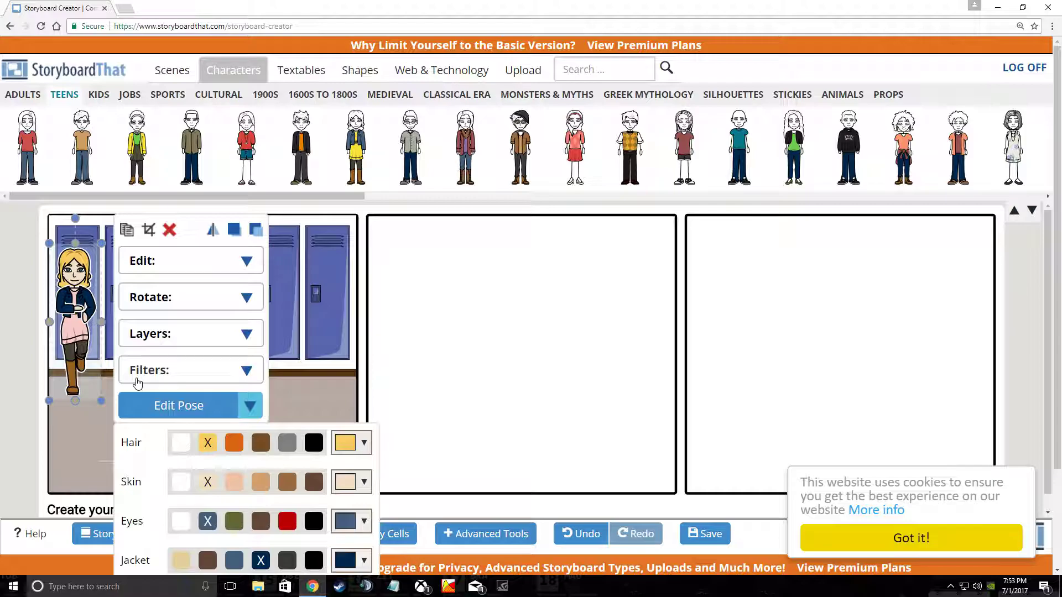
{"action": "left_click", "coordinate": [327, 399]}
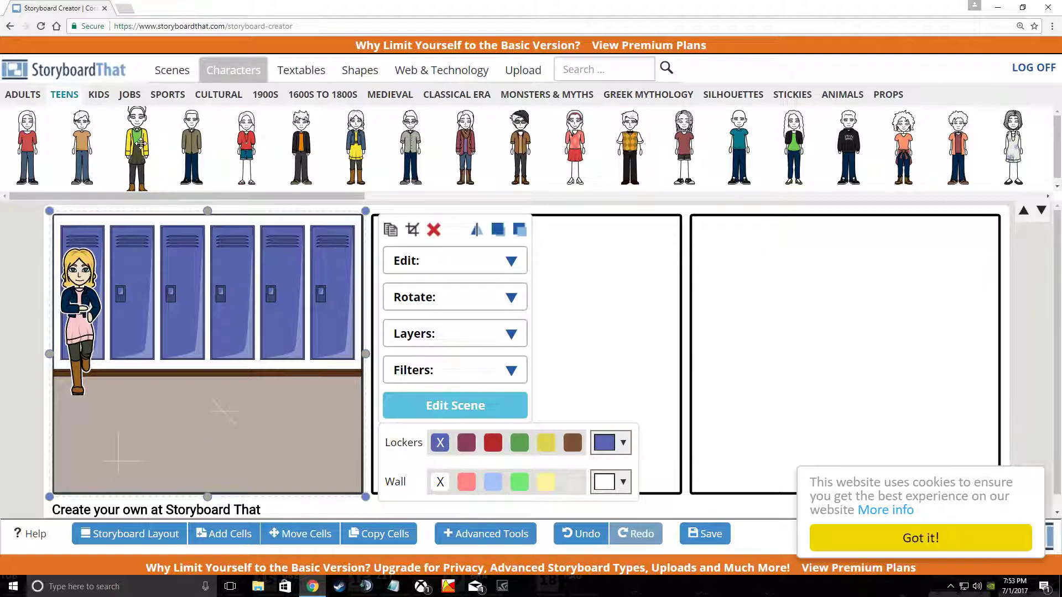
Step: Place the yellow-jacket teen in cell 1 with brown hair, medium brown skin and dark brown eyes
{"action": "left_click_drag", "start_coordinate": [141, 144], "coordinate": [278, 367]}
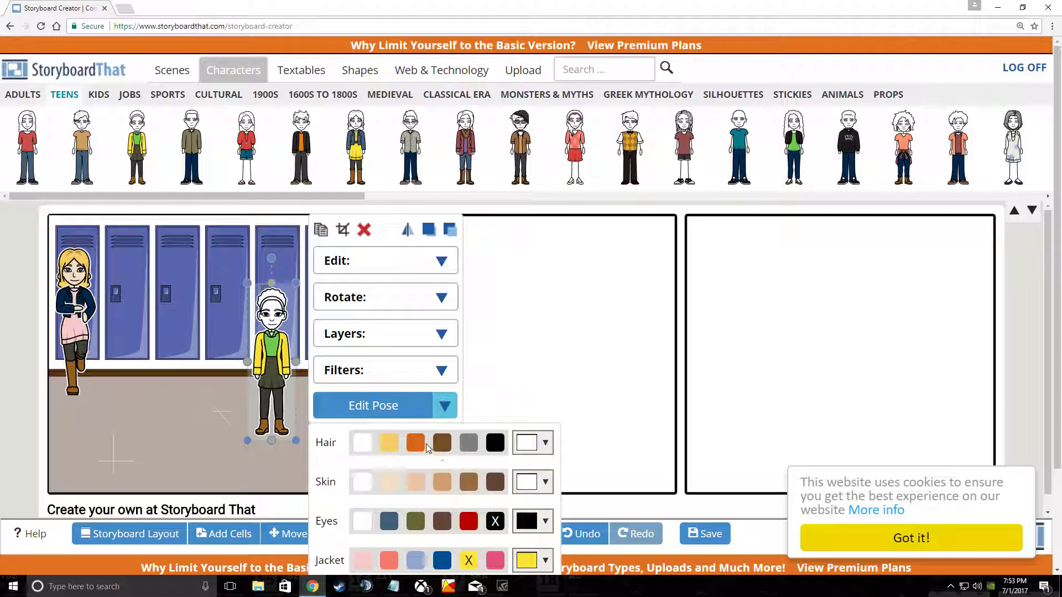
{"action": "left_click", "coordinate": [443, 443]}
{"action": "left_click", "coordinate": [471, 482]}
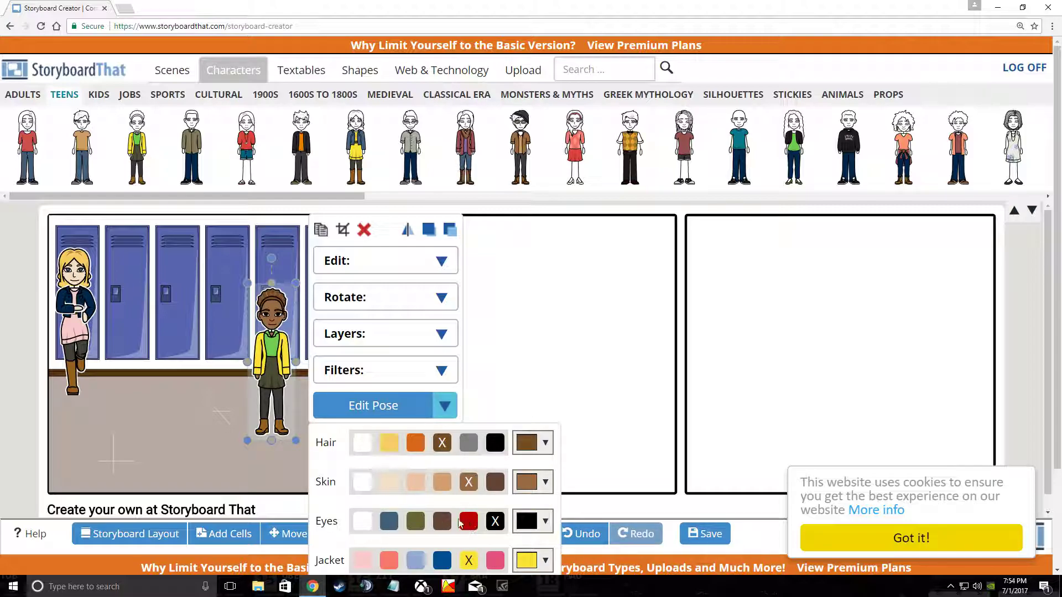
{"action": "left_click", "coordinate": [440, 522]}
Step: Give her a coral jacket, light-blue shirt and black skirt, then deselect her
{"action": "left_click", "coordinate": [387, 561]}
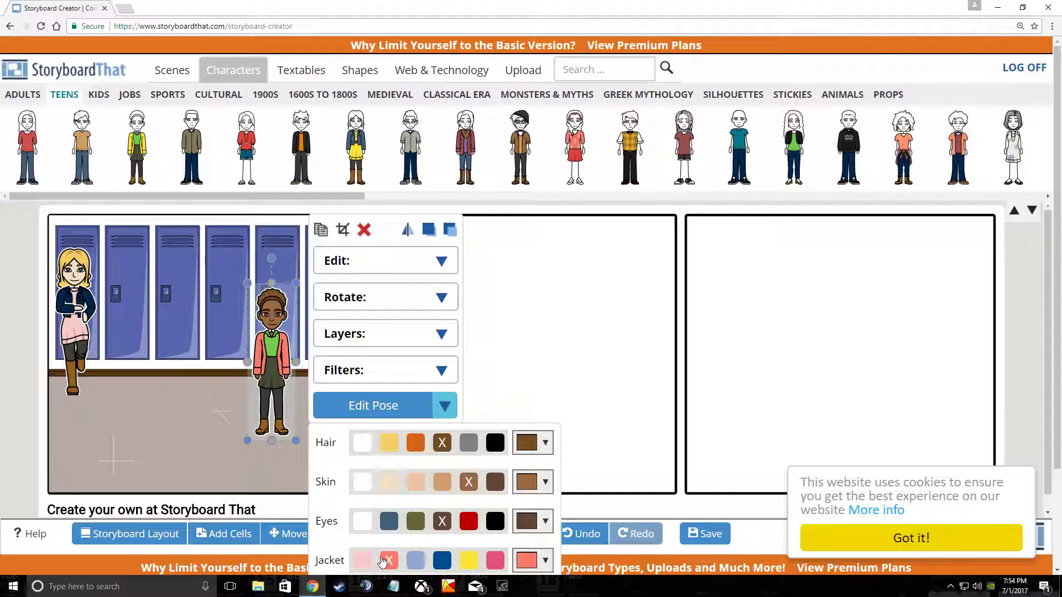
{"action": "scroll", "coordinate": [409, 544], "scroll_direction": "down", "scroll_amount": 2}
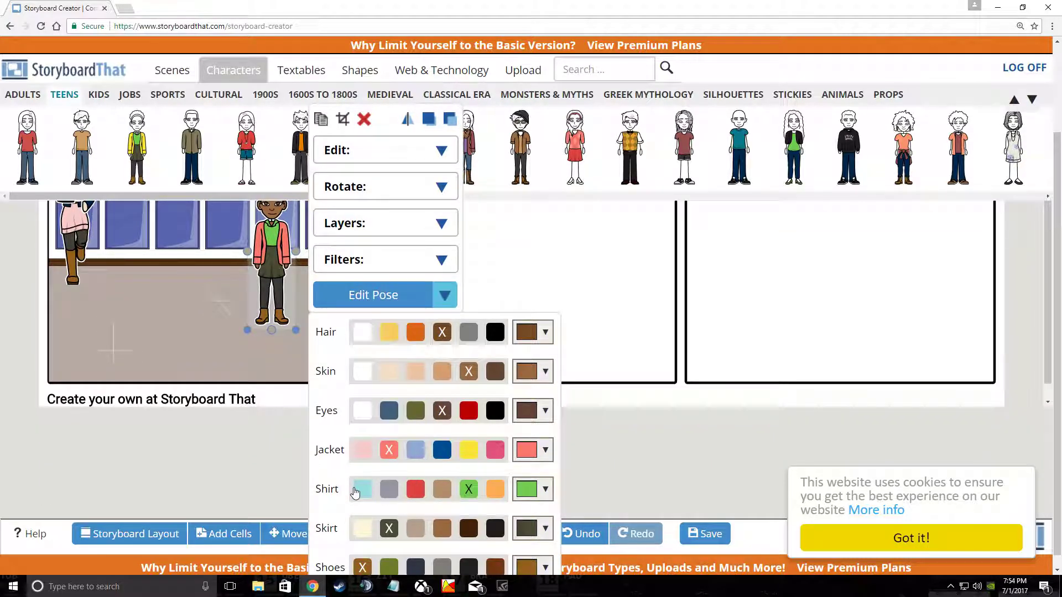
{"action": "left_click", "coordinate": [360, 491]}
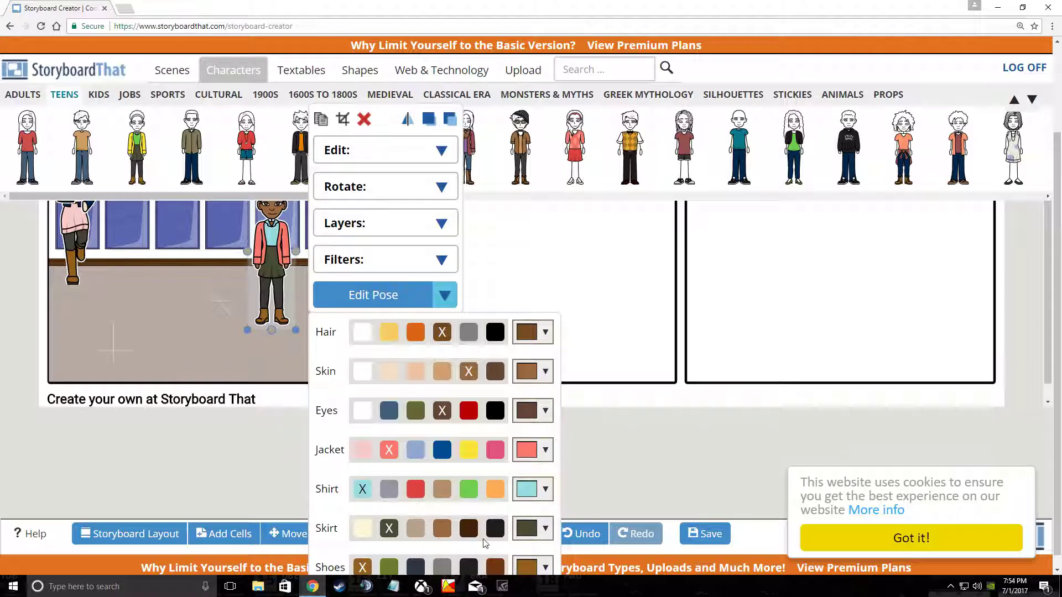
{"action": "left_click", "coordinate": [497, 529]}
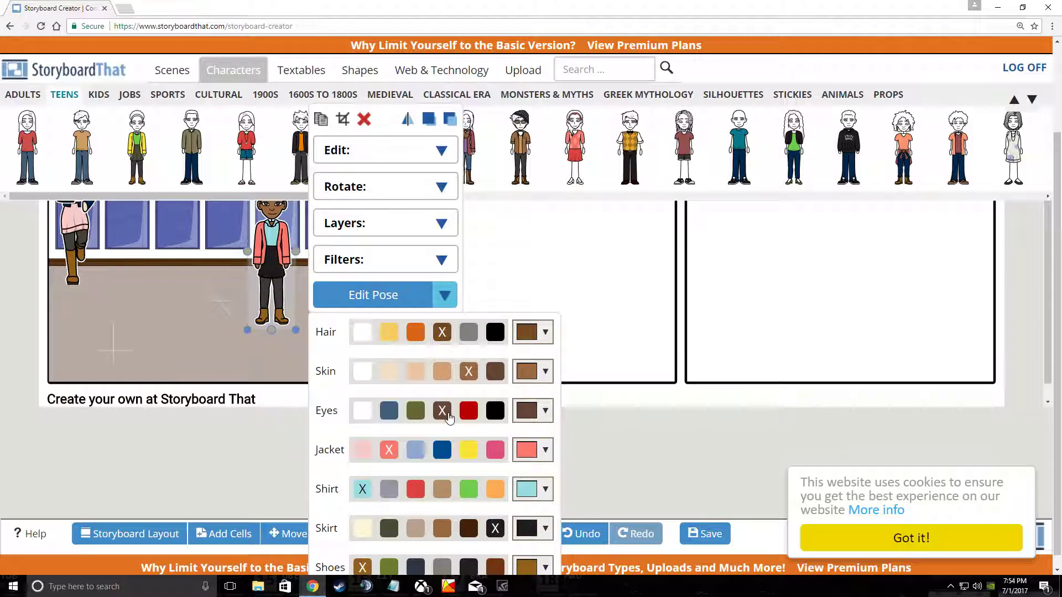
{"action": "scroll", "coordinate": [431, 492], "scroll_direction": "down", "scroll_amount": 1}
{"action": "left_click", "coordinate": [180, 304]}
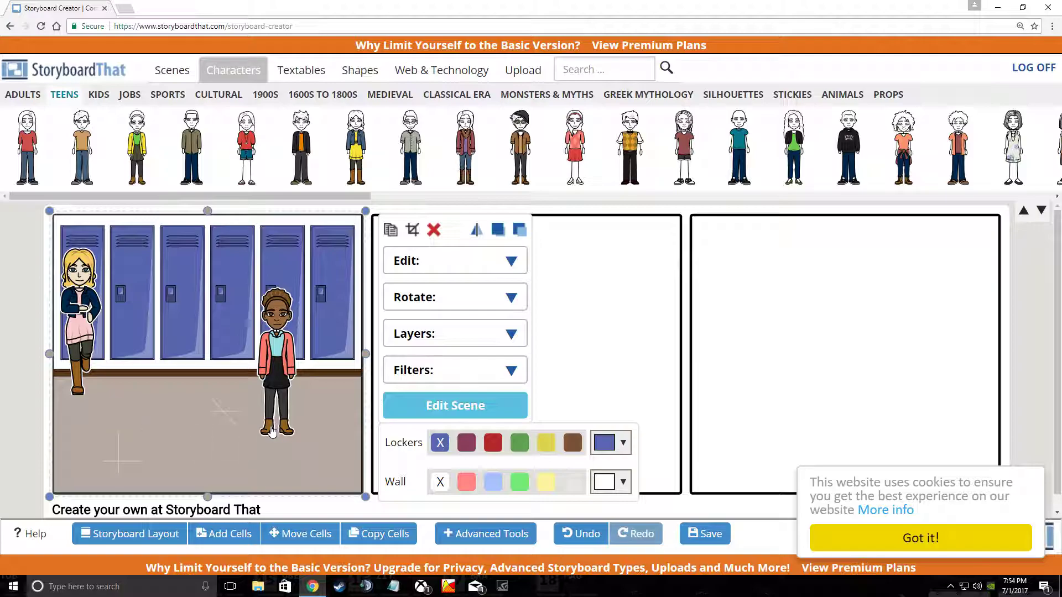
Step: Place two speech bubbles in the first cell and shrink the top one beside the blonde girl
{"action": "left_click", "coordinate": [302, 76]}
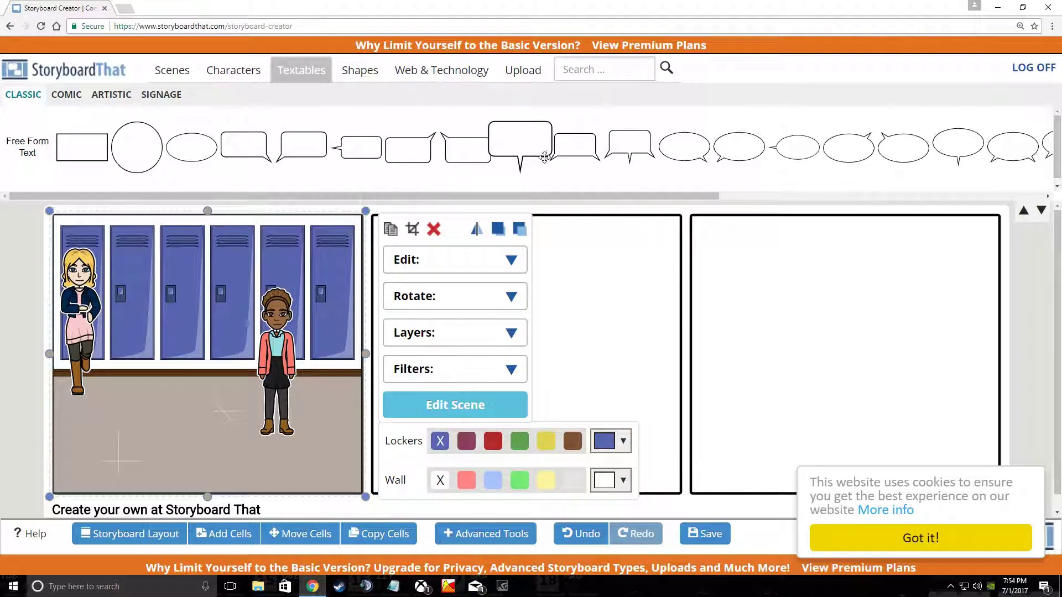
{"action": "left_click_drag", "start_coordinate": [403, 156], "coordinate": [220, 380]}
{"action": "left_click_drag", "start_coordinate": [307, 147], "coordinate": [164, 267]}
{"action": "left_click", "coordinate": [165, 267]}
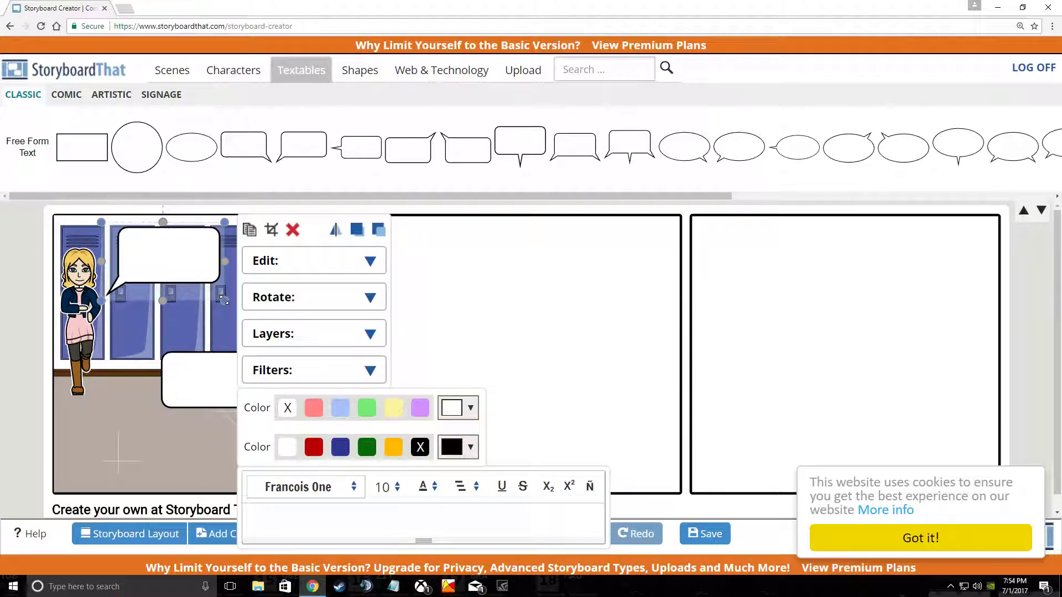
{"action": "left_click_drag", "start_coordinate": [224, 300], "coordinate": [187, 277]}
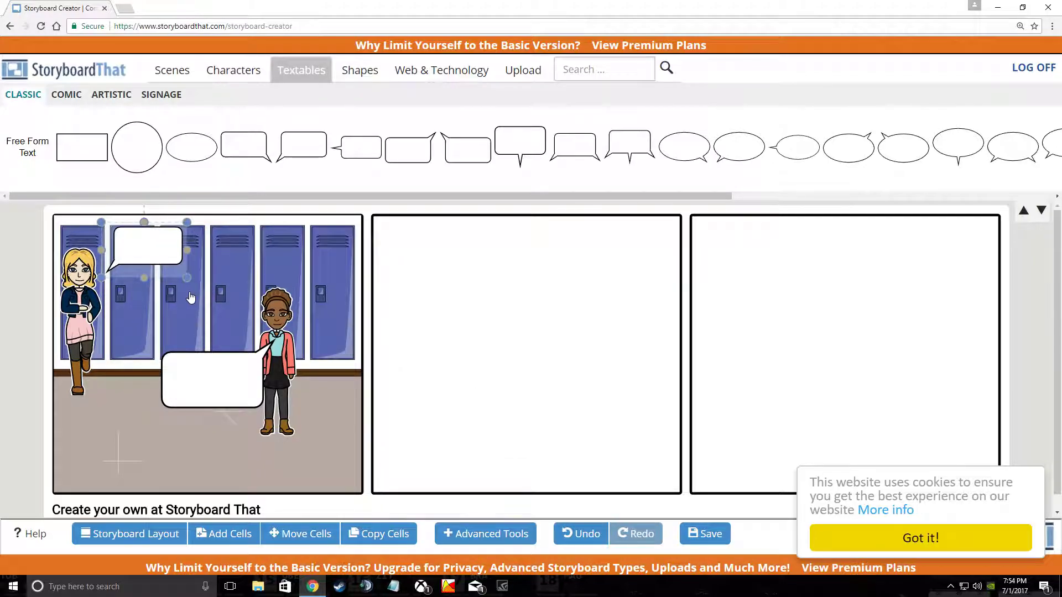
Step: Nudge the blonde girl's bubble slightly down-right and change its font to Roboto
{"action": "left_click_drag", "start_coordinate": [147, 244], "coordinate": [139, 260]}
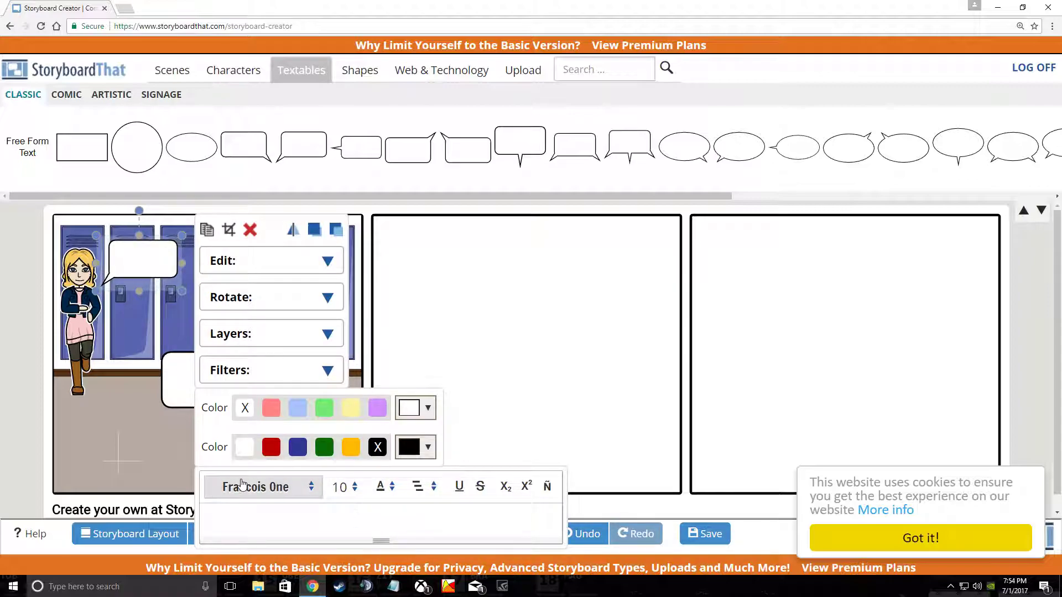
{"action": "left_click", "coordinate": [313, 493]}
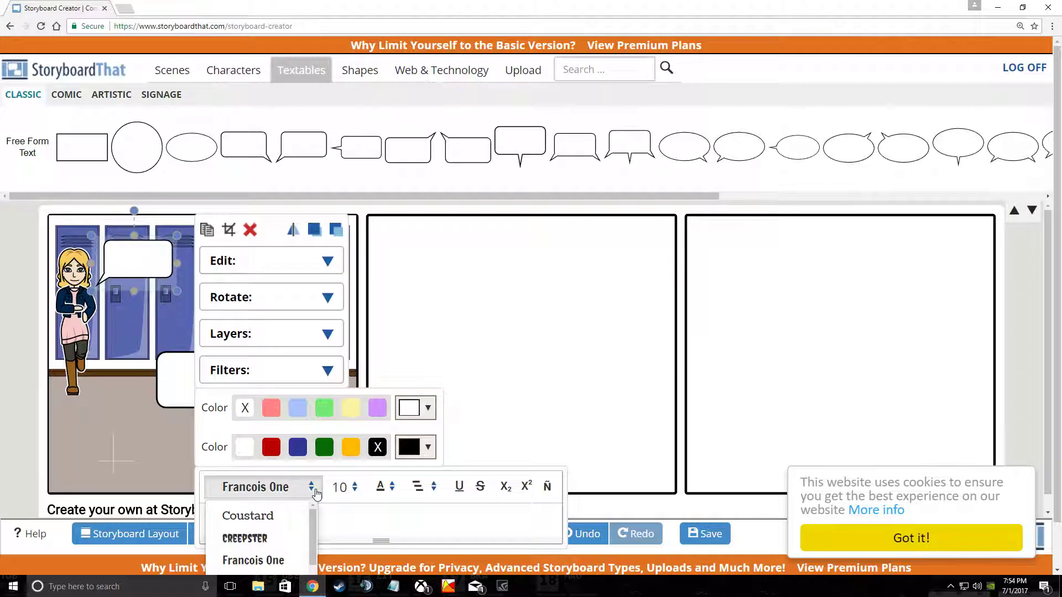
{"action": "scroll", "coordinate": [277, 528], "scroll_direction": "down", "scroll_amount": 1}
{"action": "scroll", "coordinate": [276, 533], "scroll_direction": "down", "scroll_amount": 4}
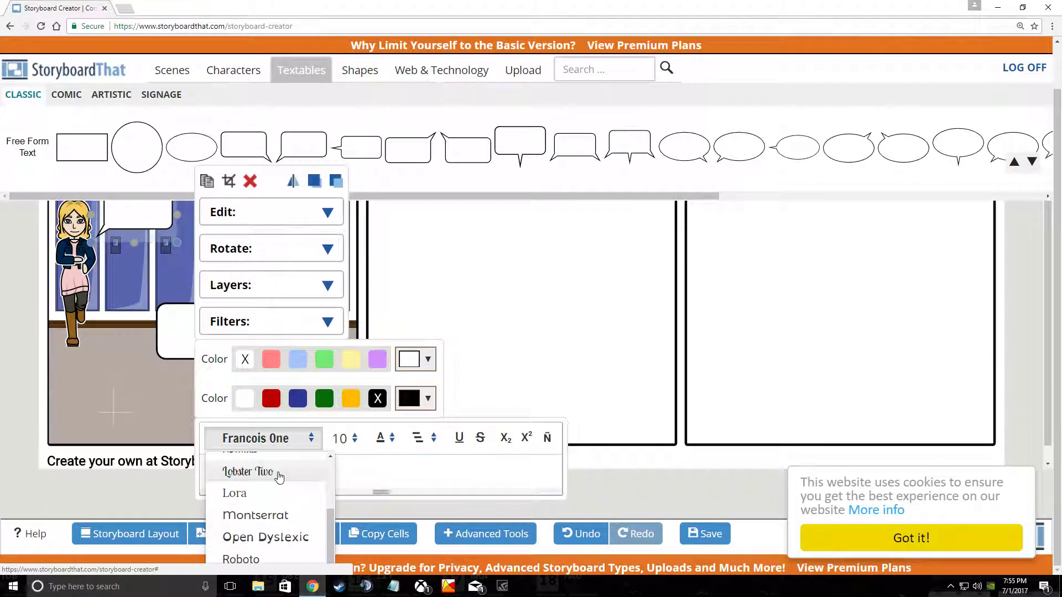
{"action": "left_click", "coordinate": [241, 559]}
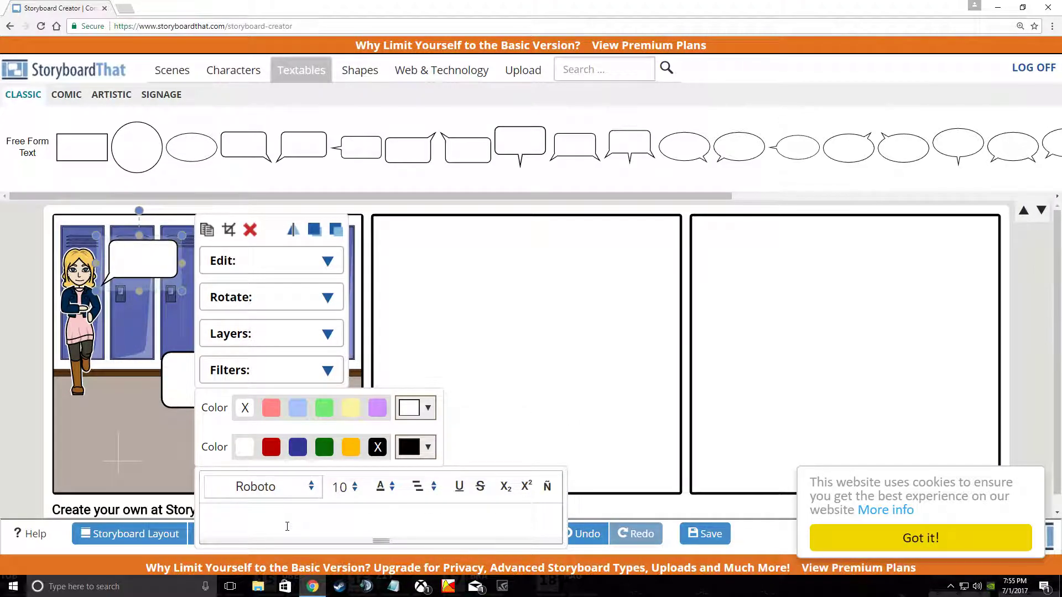
Step: Fill the blonde girl's bubble with 'Hi Gwen! How are you today? Ready for the test?'
{"action": "type", "text": "Gwen! How are you todayu"}
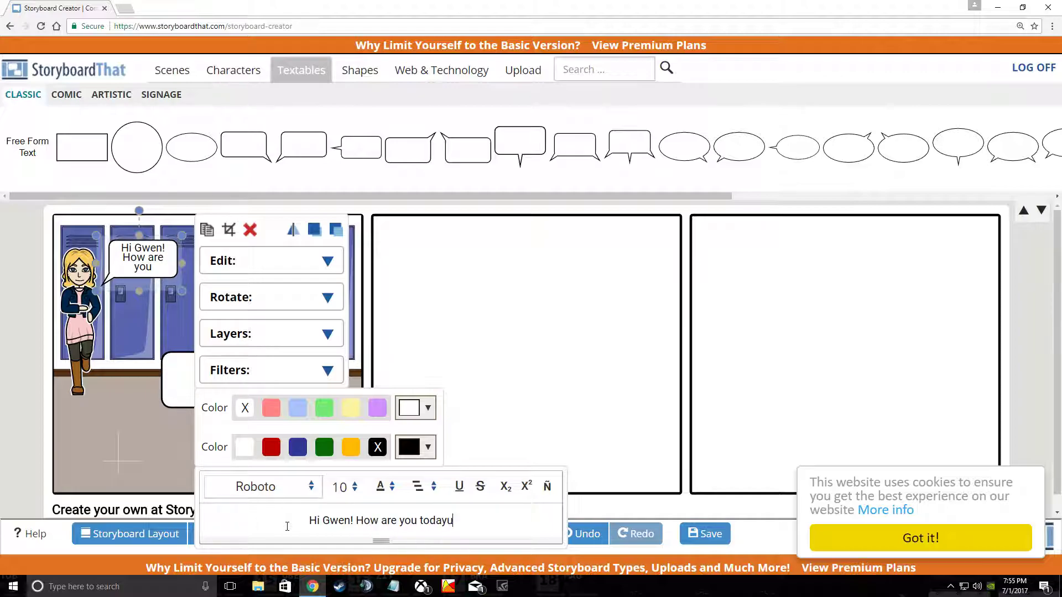
{"action": "key", "text": "BackSpace"}
{"action": "type", "text": "? read"}
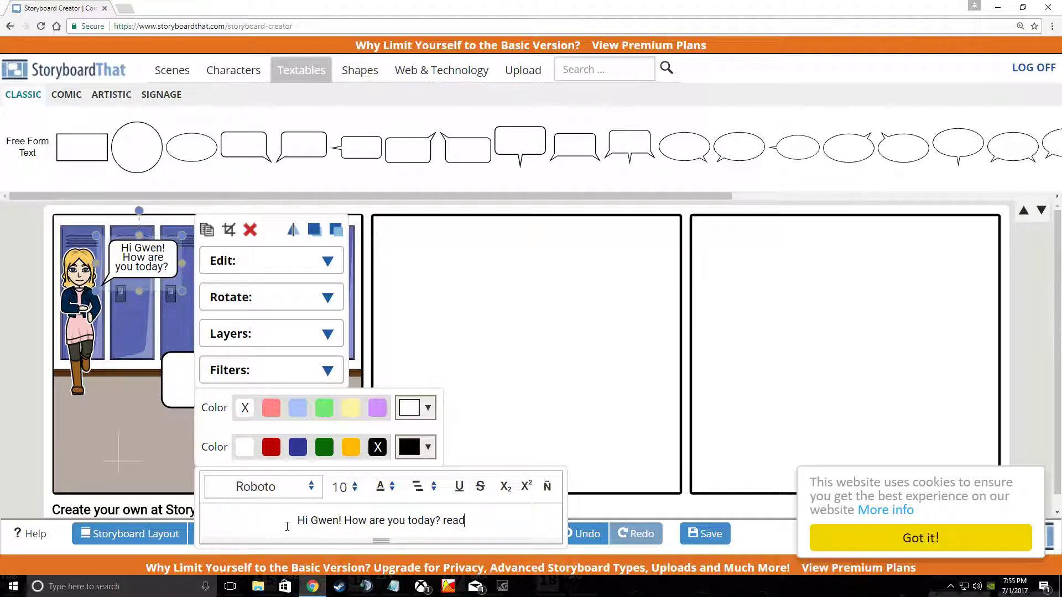
{"action": "key", "text": "BackSpace"}
{"action": "key", "text": "BackSpace"}
{"action": "key", "text": "BackSpace"}
{"action": "type", "text": "Ready "}
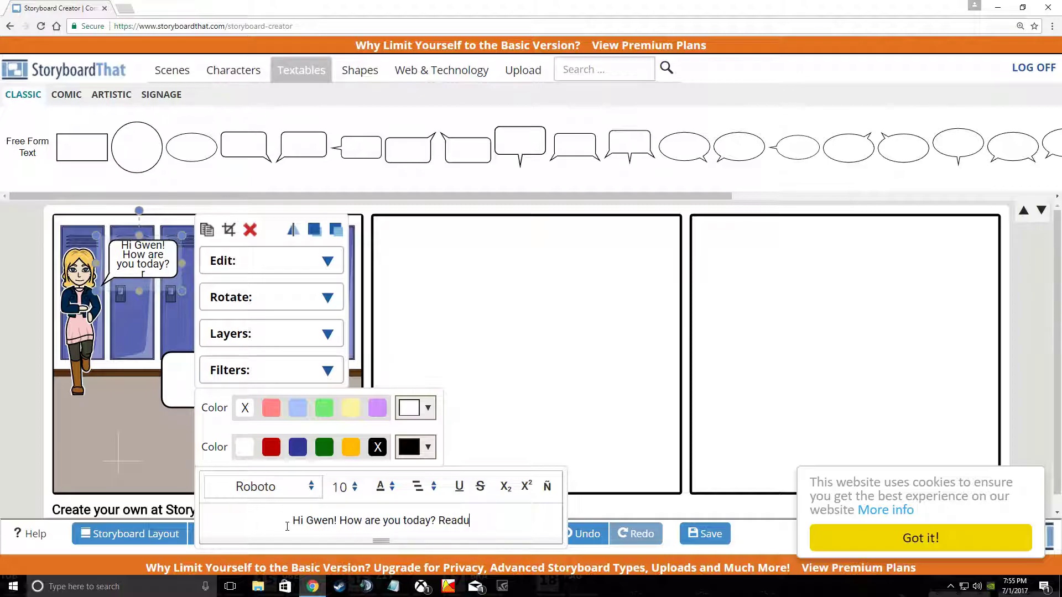
{"action": "type", "text": "for the test?"}
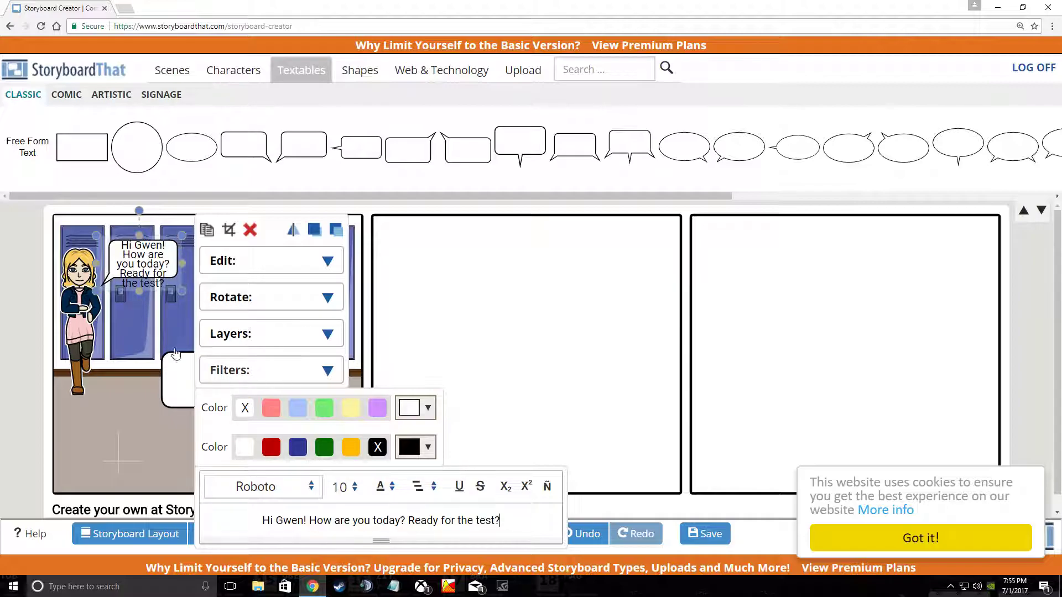
Step: Widen the greeting bubble so its full text fits
{"action": "left_click", "coordinate": [116, 443]}
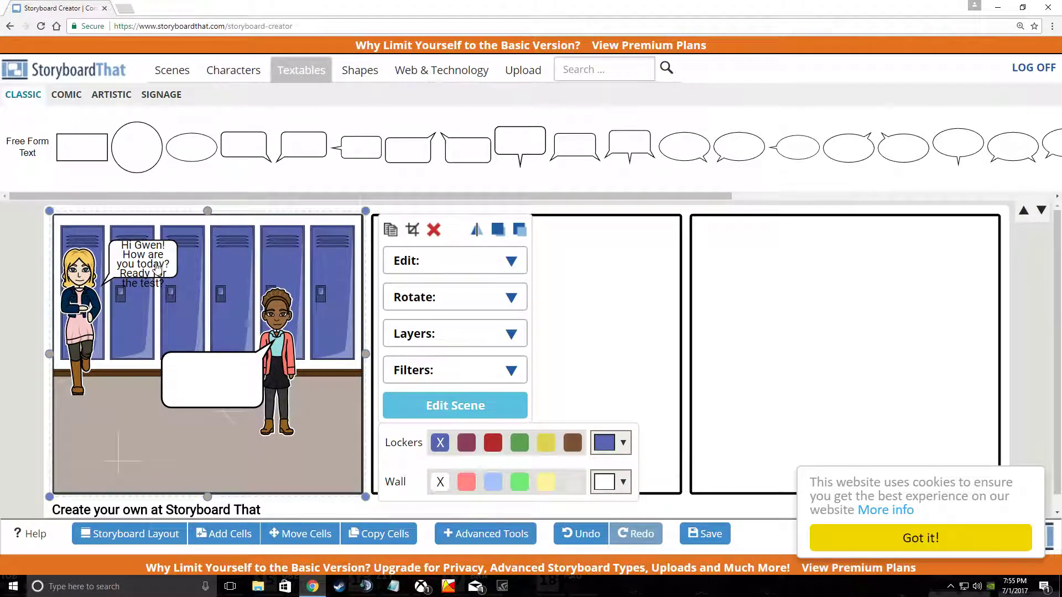
{"action": "left_click", "coordinate": [174, 269]}
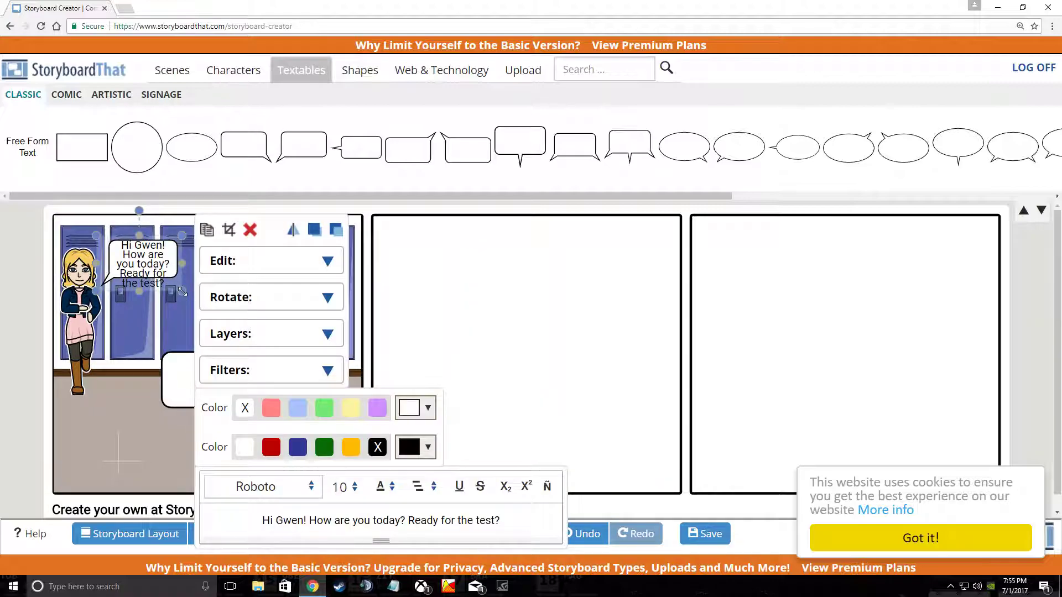
{"action": "left_click_drag", "start_coordinate": [182, 291], "coordinate": [215, 346]}
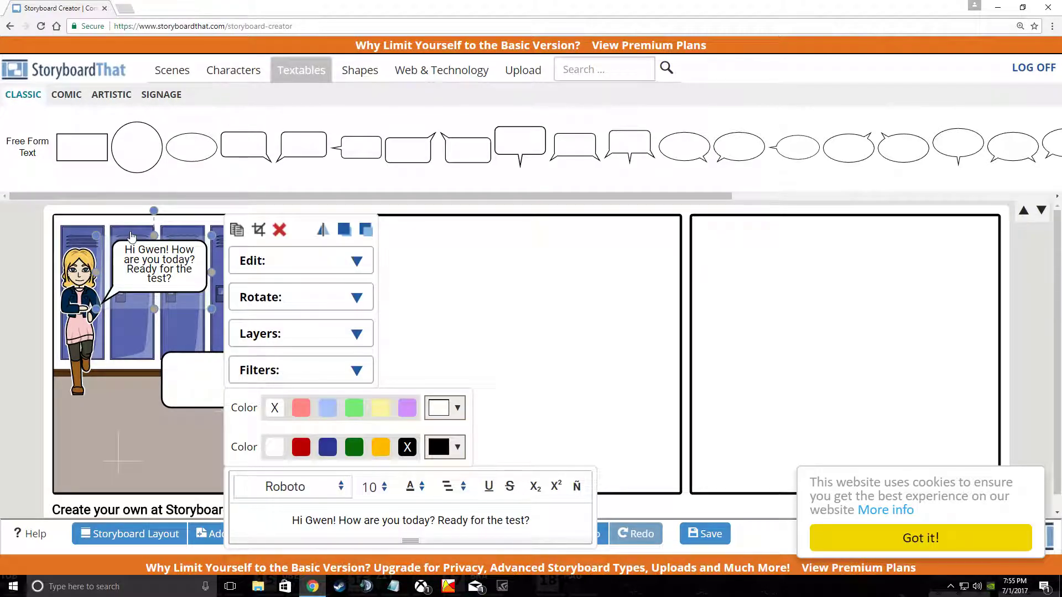
{"action": "left_click", "coordinate": [133, 451]}
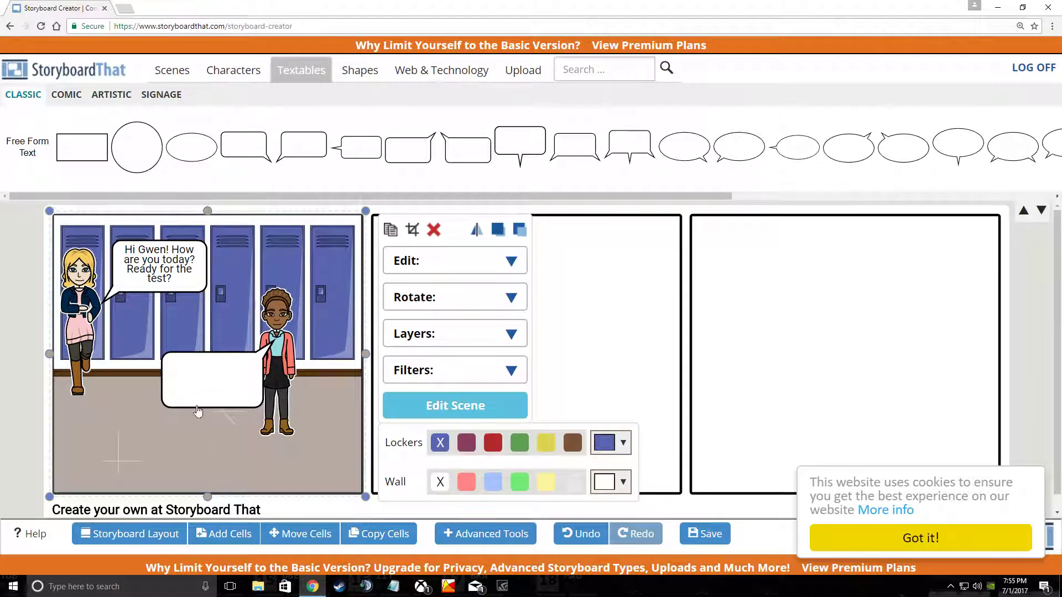
Step: Set the second girl's empty speech bubble to the Roboto font
{"action": "left_click", "coordinate": [186, 366]}
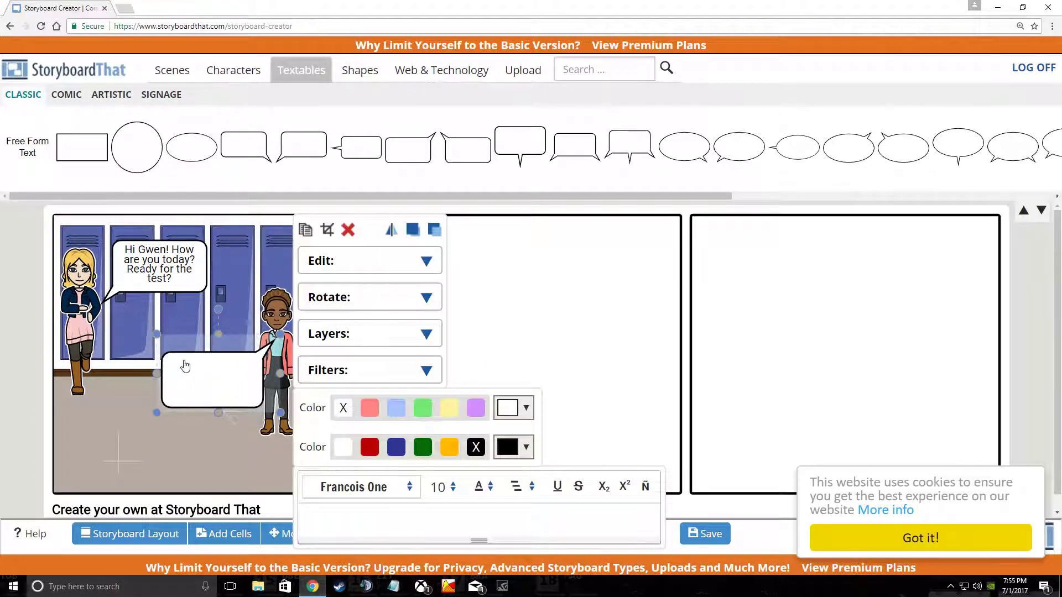
{"action": "left_click", "coordinate": [409, 487]}
{"action": "scroll", "coordinate": [352, 548], "scroll_direction": "down", "scroll_amount": 2}
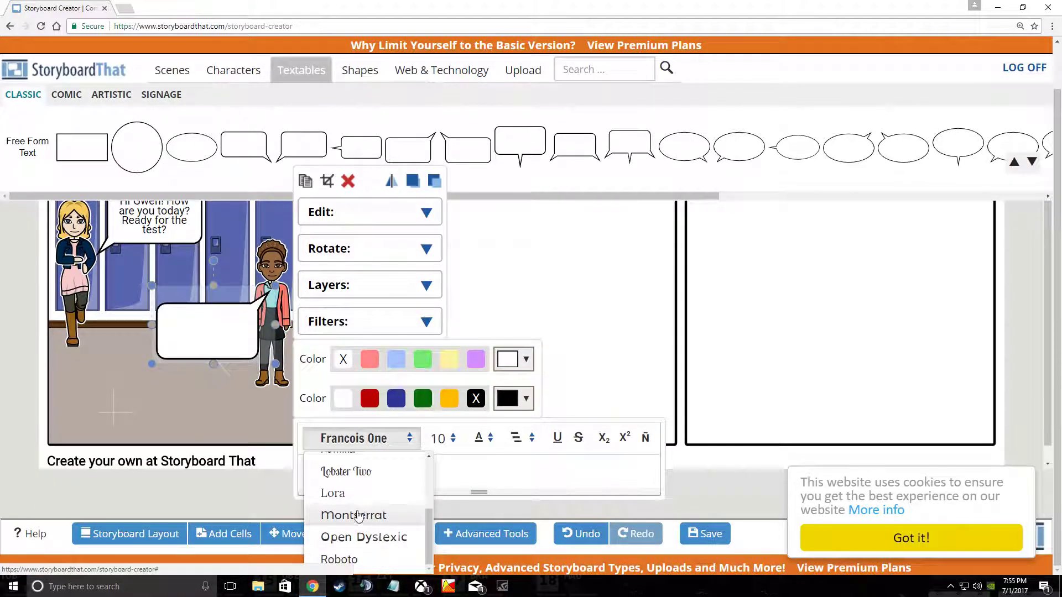
{"action": "scroll", "coordinate": [352, 498], "scroll_direction": "up", "scroll_amount": 1}
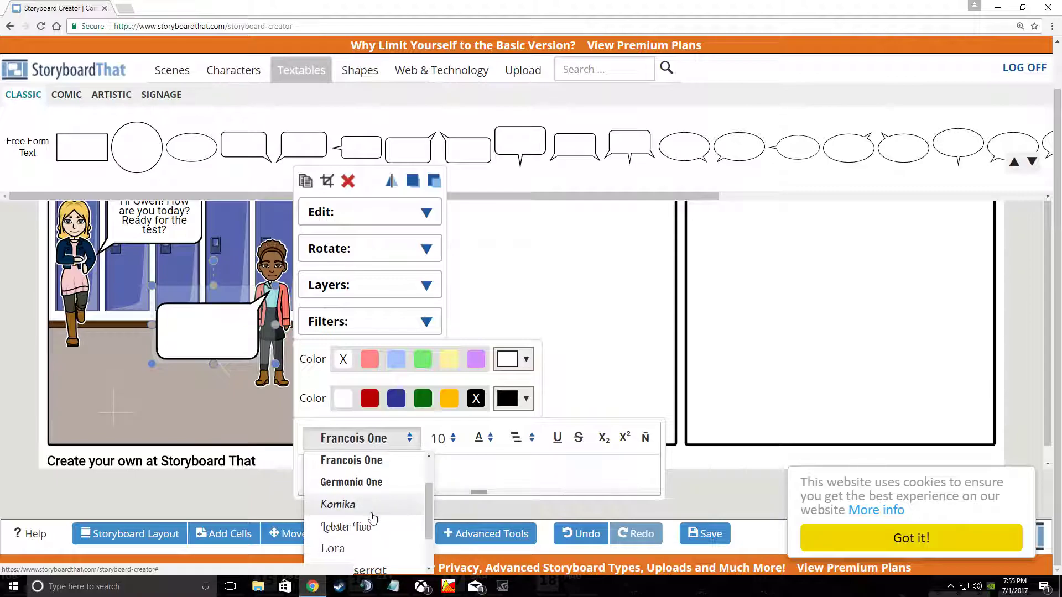
{"action": "left_click", "coordinate": [349, 528]}
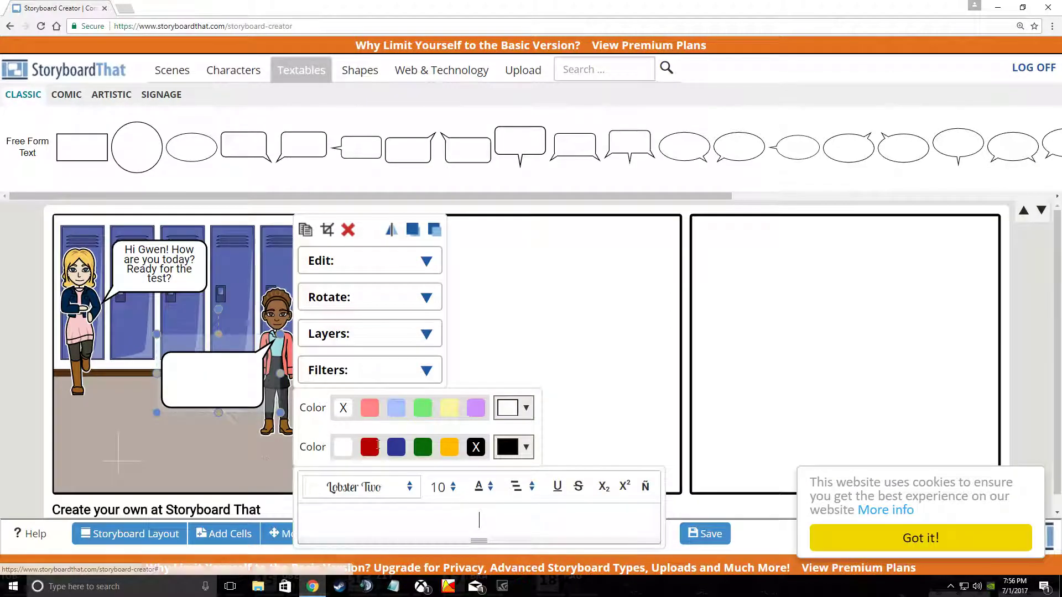
{"action": "scroll", "coordinate": [348, 548], "scroll_direction": "down", "scroll_amount": 5}
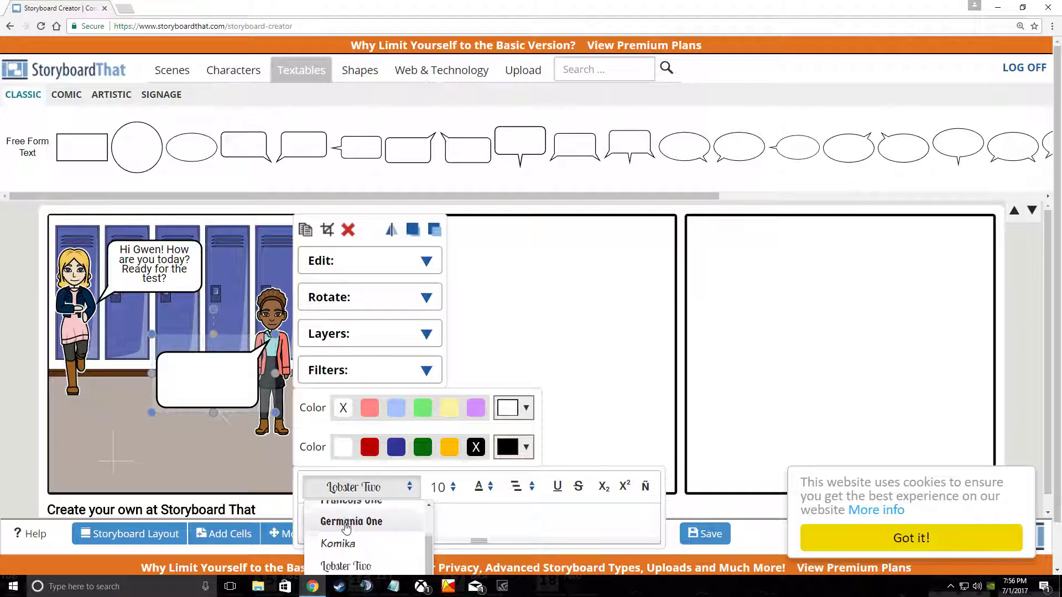
{"action": "left_click", "coordinate": [338, 560]}
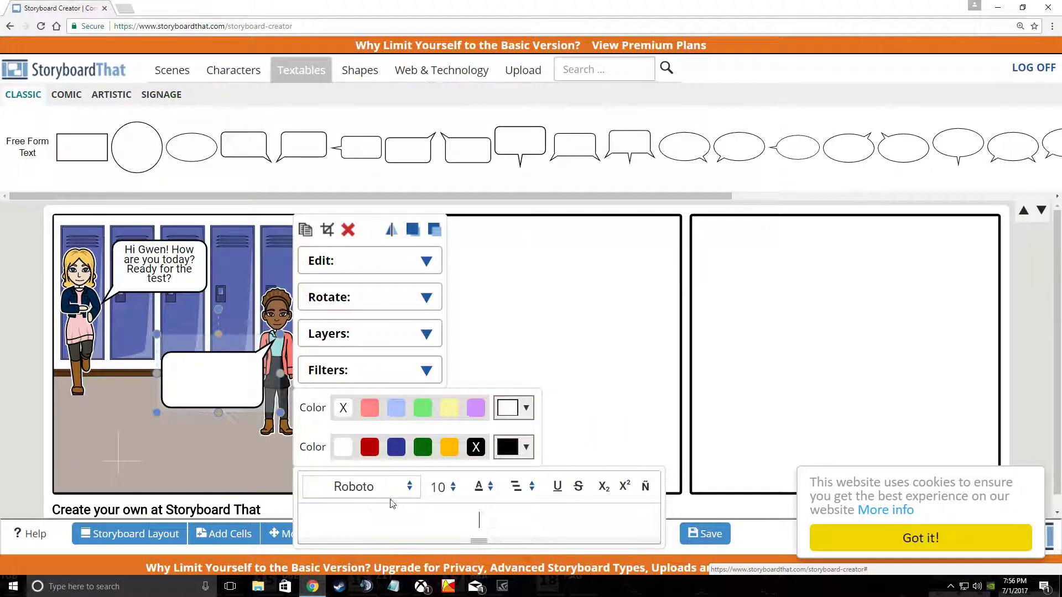
Step: Type the reply 'Hey, Sally! I'm great and ready for the test!' into that bubble
{"action": "left_click", "coordinate": [492, 527]}
{"action": "type", "text": "Hey, Sall"}
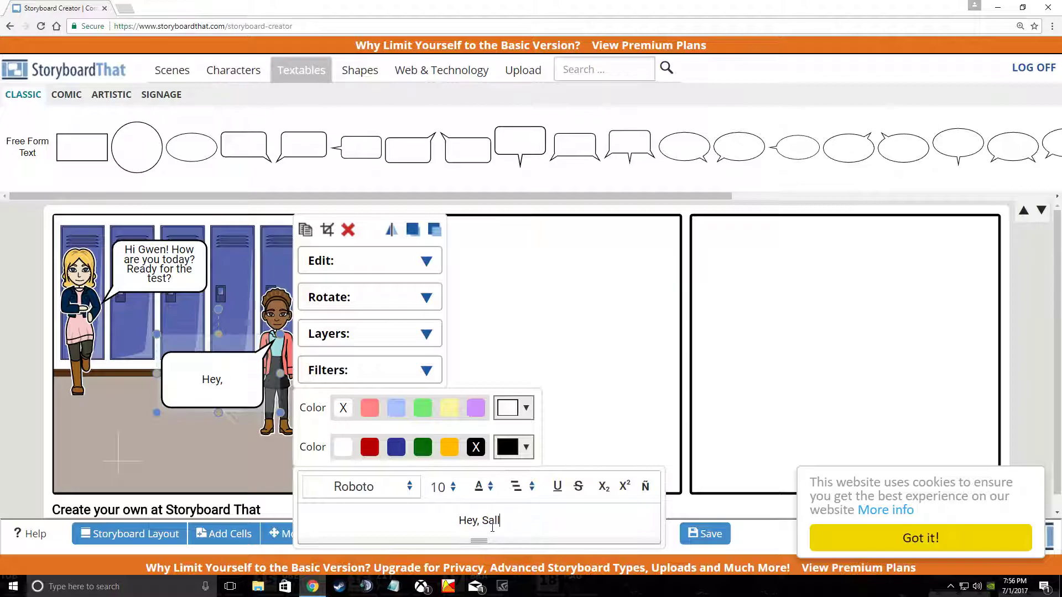
{"action": "type", "text": "y!  I'm "}
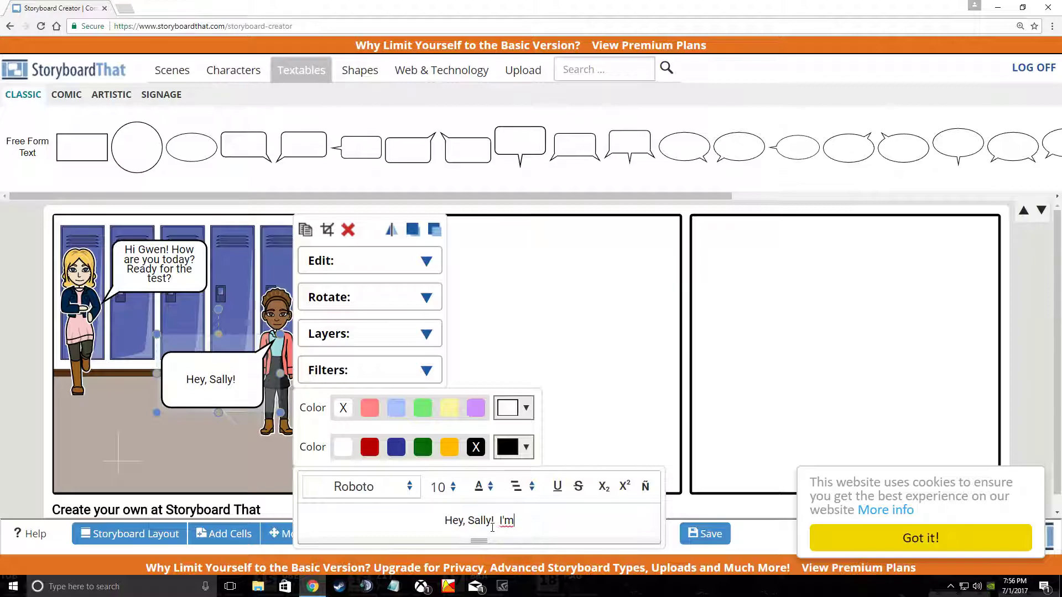
{"action": "type", "text": "great!"}
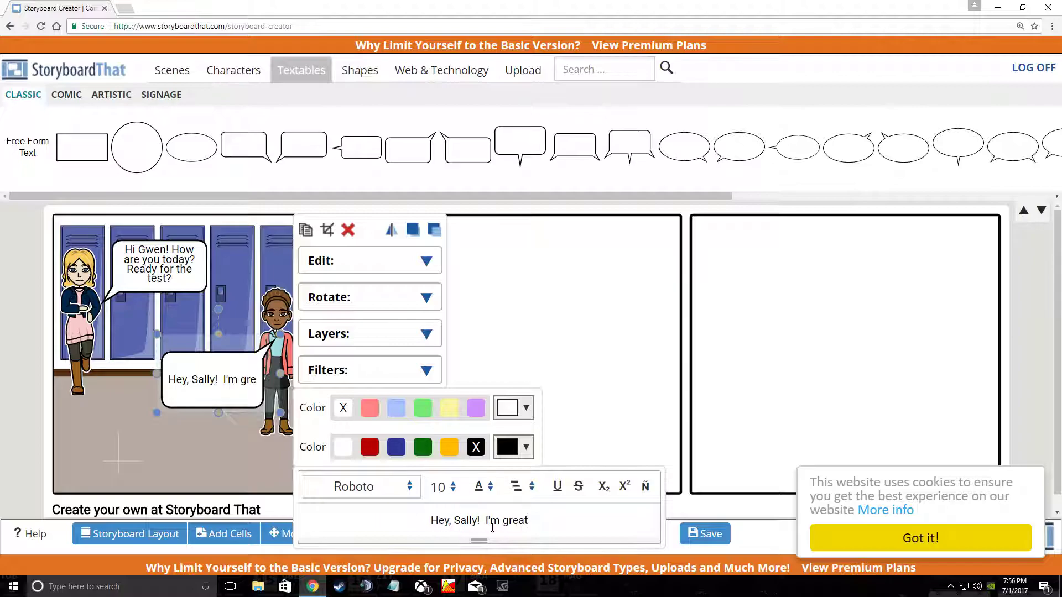
{"action": "key", "text": "BackSpace"}
{"action": "key", "text": "BackSpace"}
{"action": "type", "text": "and ready for the test!"}
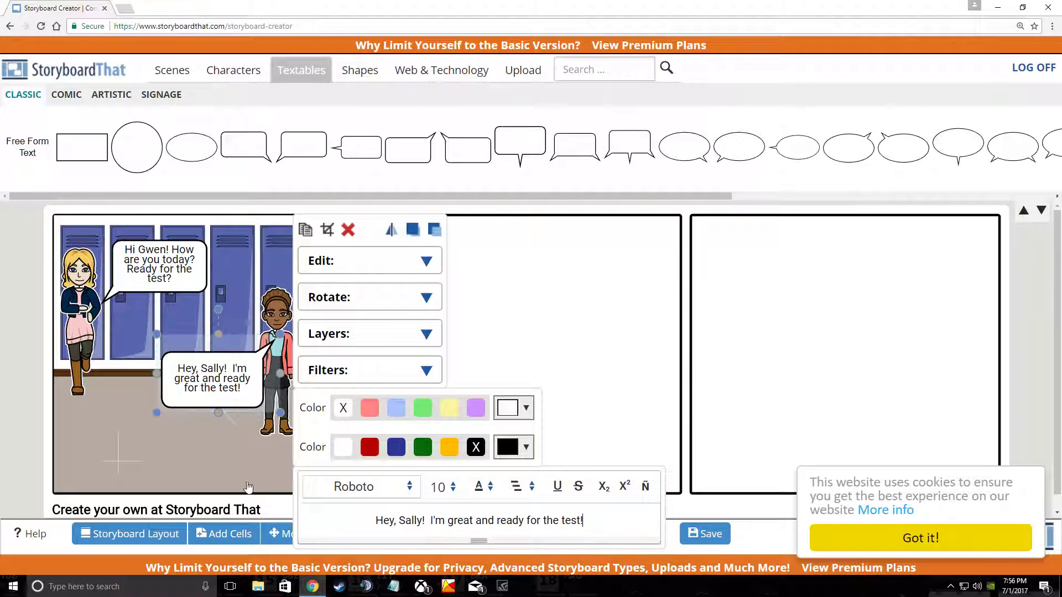
{"action": "left_click", "coordinate": [208, 454]}
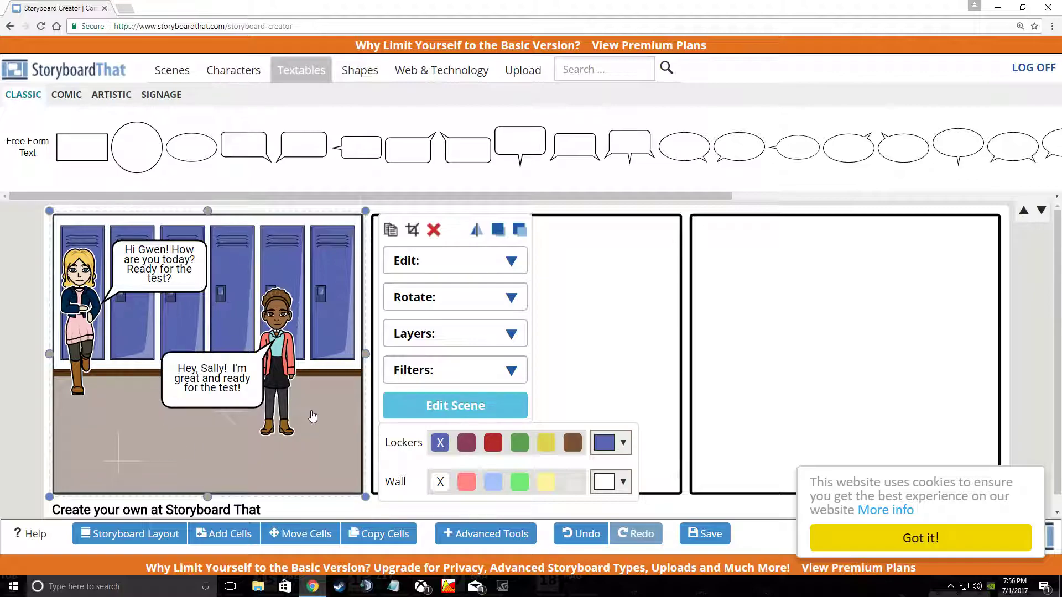
Step: Switch the library to the Shapes category
{"action": "left_click", "coordinate": [371, 78]}
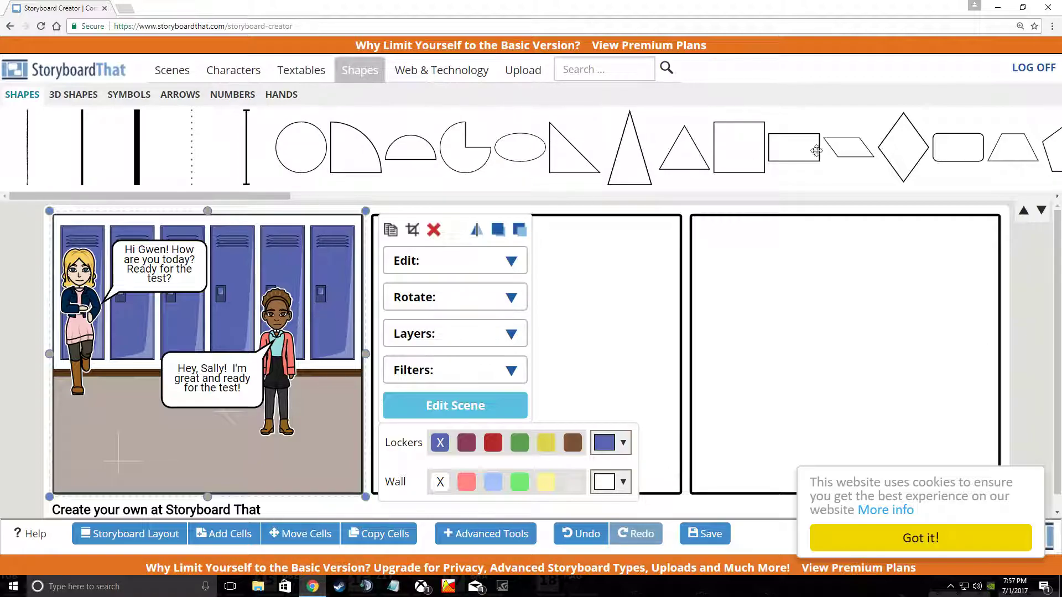
Step: Leave the editor via the logo and open My Storyboards from the account page
{"action": "left_click", "coordinate": [73, 73]}
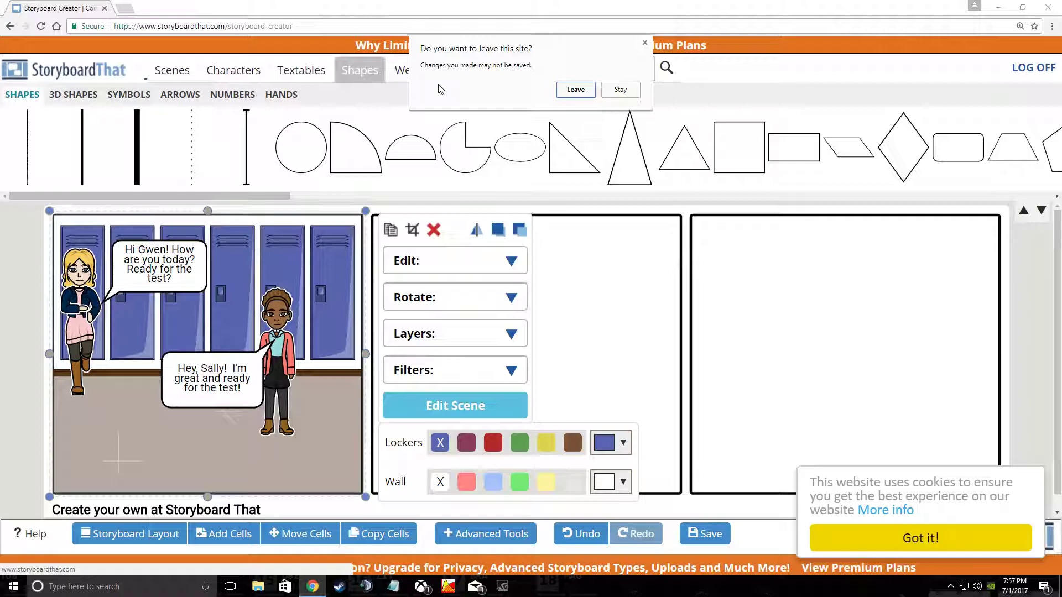
{"action": "left_click", "coordinate": [576, 90]}
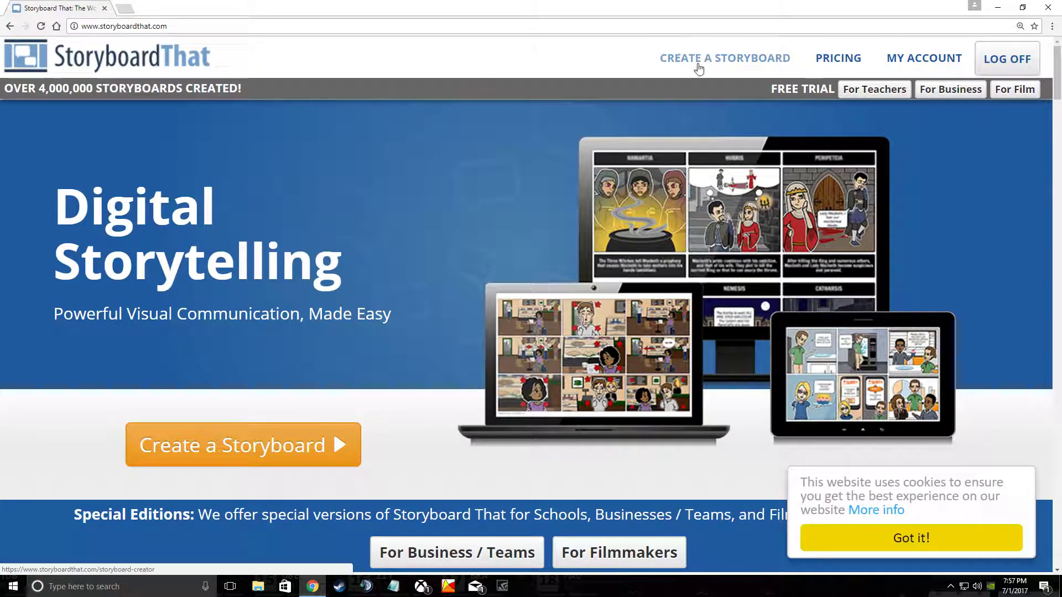
{"action": "left_click", "coordinate": [918, 63]}
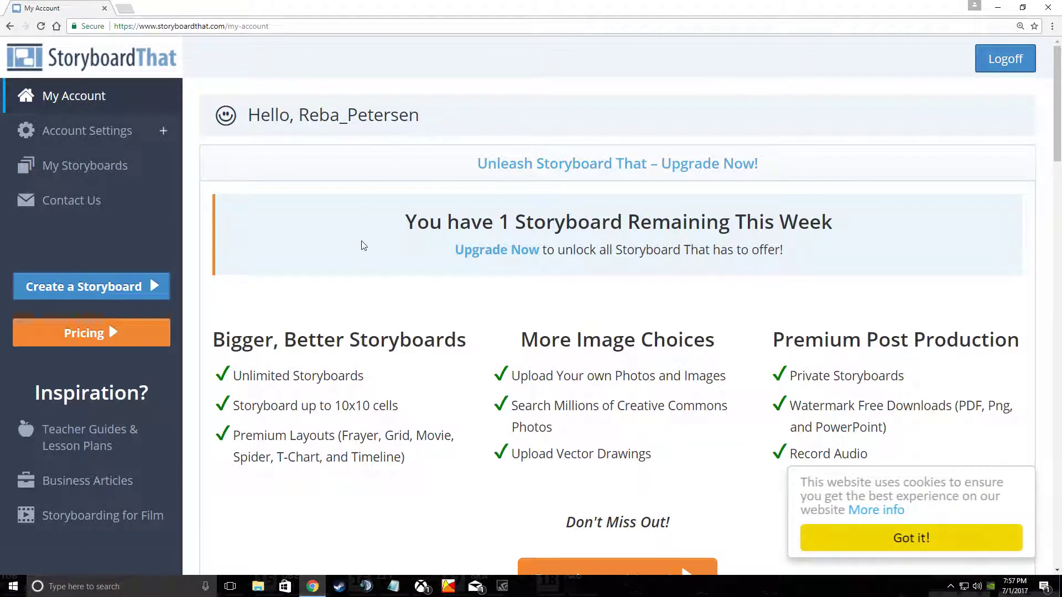
{"action": "scroll", "coordinate": [487, 277], "scroll_direction": "down", "scroll_amount": 1}
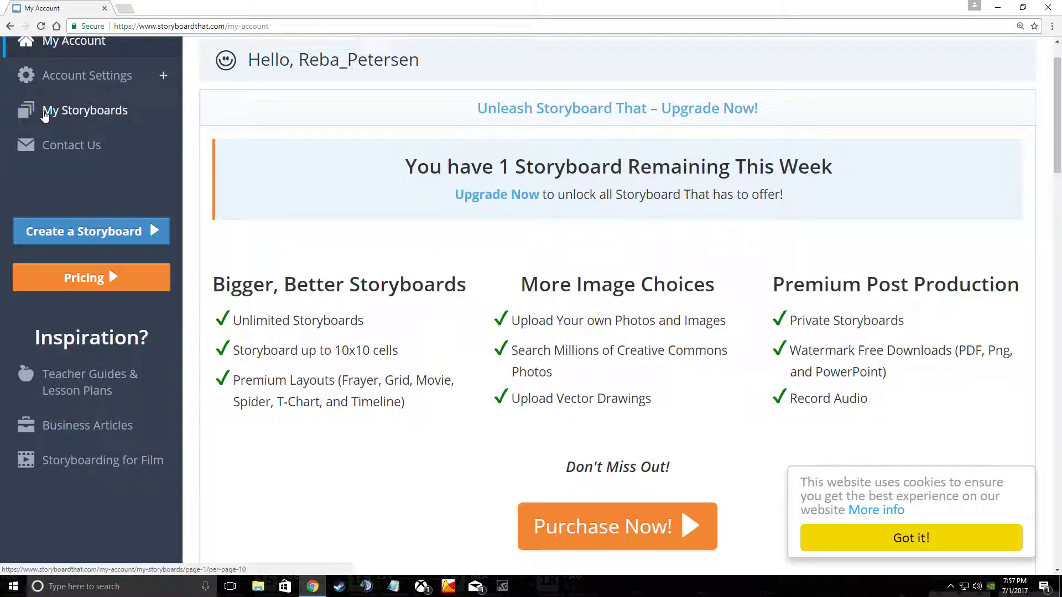
{"action": "left_click", "coordinate": [64, 113]}
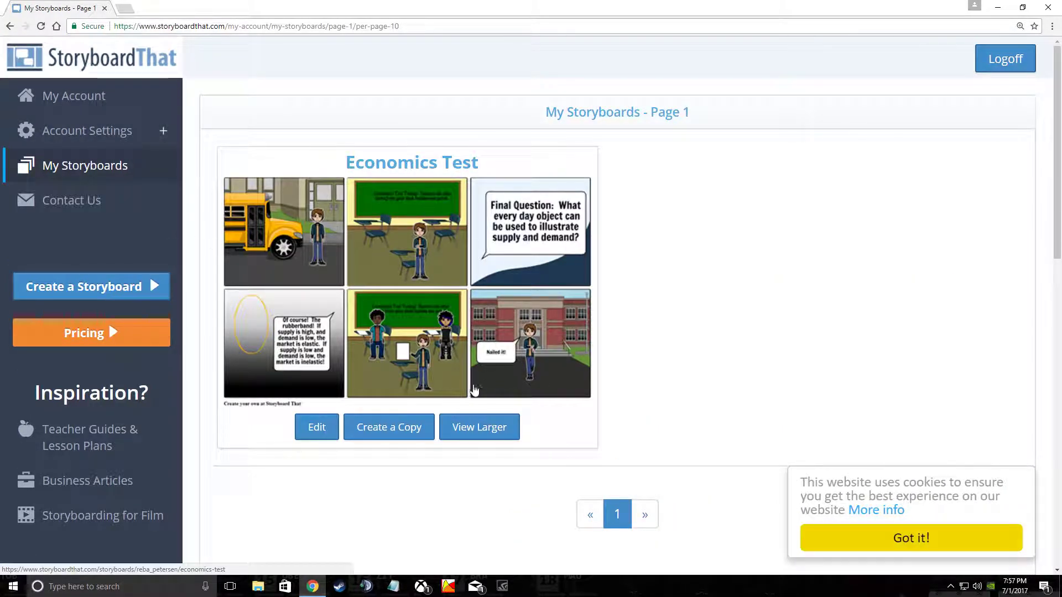
Step: Open the View Larger page for the Economics Test storyboard
{"action": "left_click", "coordinate": [487, 429]}
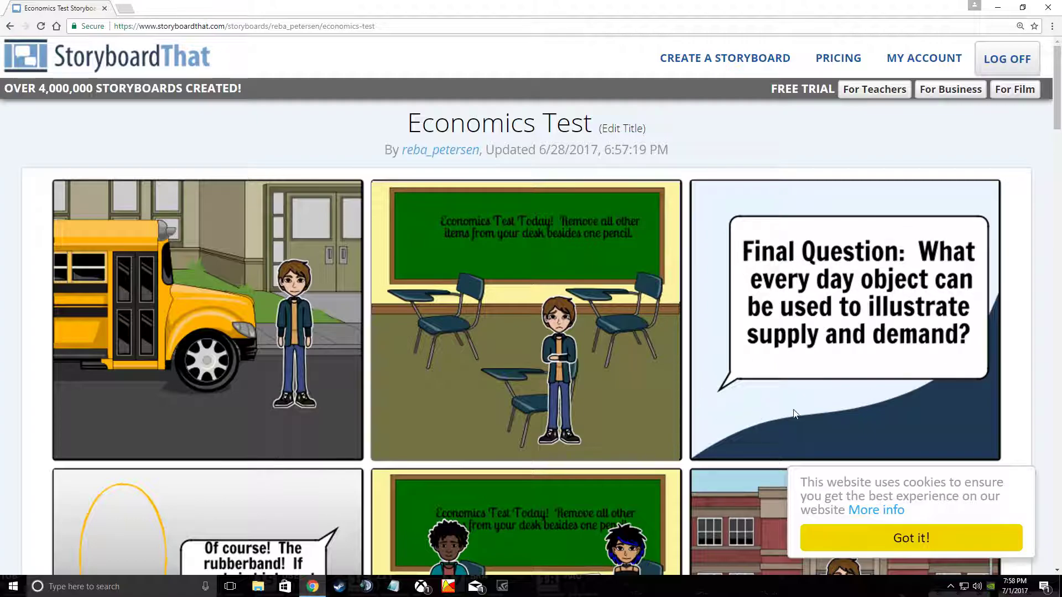
Step: Accept the cookie banner and scroll down through the lower row of Economics Test panels
{"action": "left_click", "coordinate": [879, 540]}
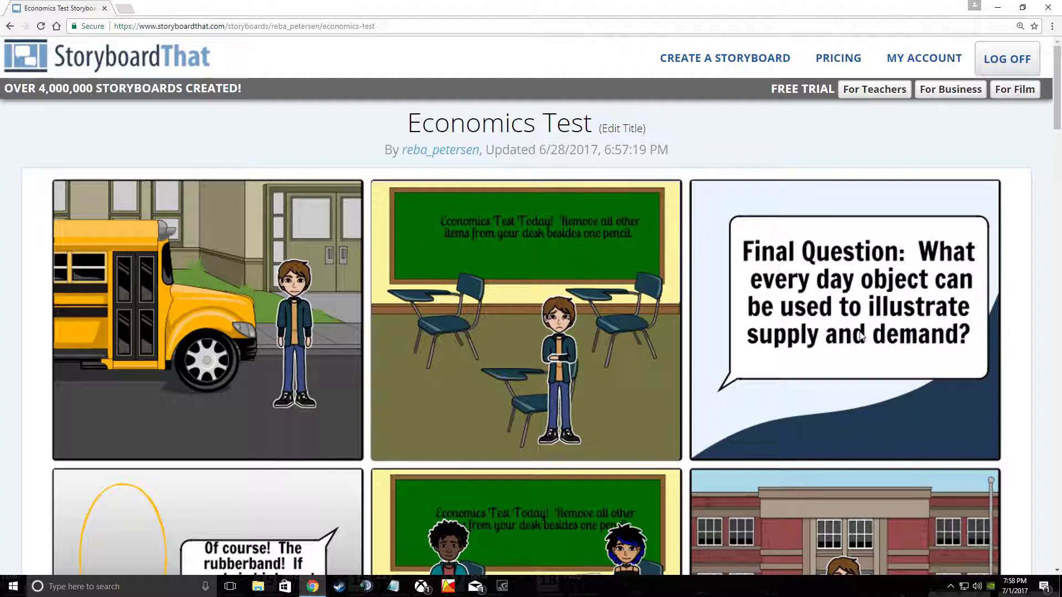
{"action": "scroll", "coordinate": [795, 377], "scroll_direction": "down", "scroll_amount": 2}
{"action": "scroll", "coordinate": [793, 373], "scroll_direction": "down", "scroll_amount": 3}
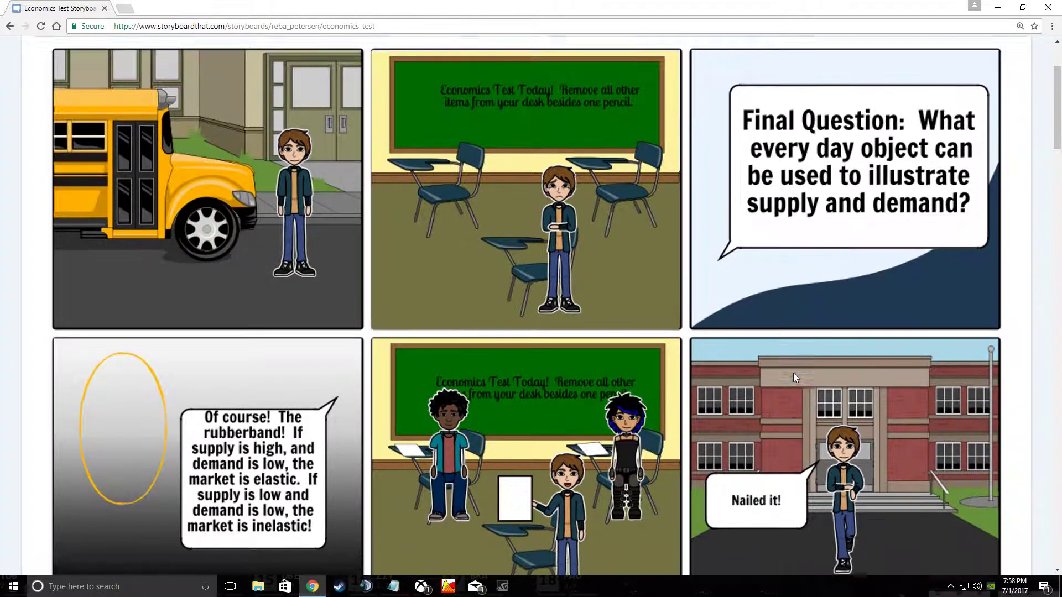
{"action": "scroll", "coordinate": [384, 411], "scroll_direction": "down", "scroll_amount": 1}
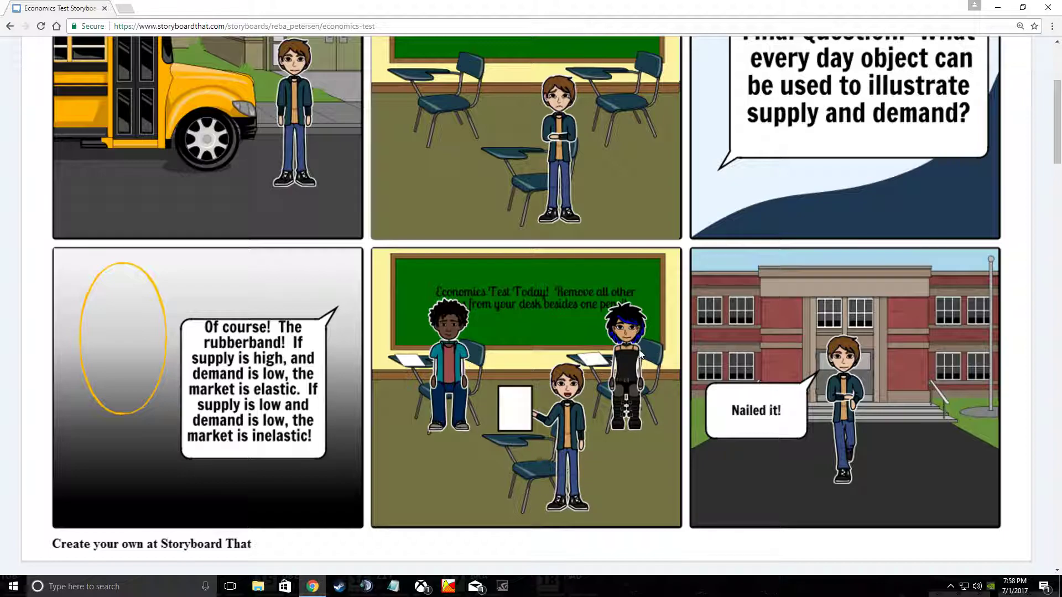
{"action": "scroll", "coordinate": [650, 354], "scroll_direction": "up", "scroll_amount": 1}
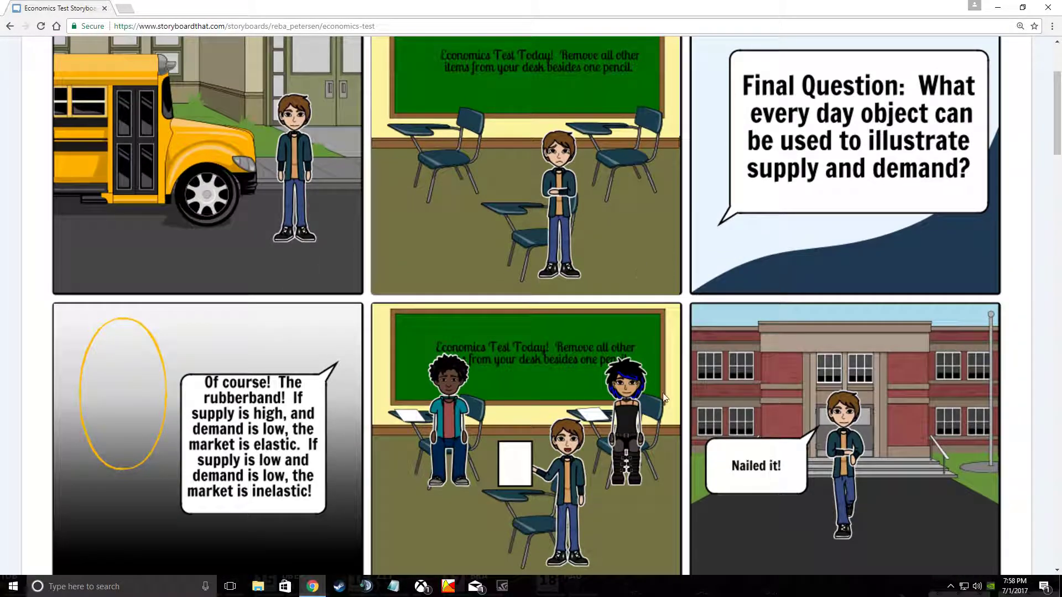
{"action": "scroll", "coordinate": [570, 476], "scroll_direction": "down", "scroll_amount": 1}
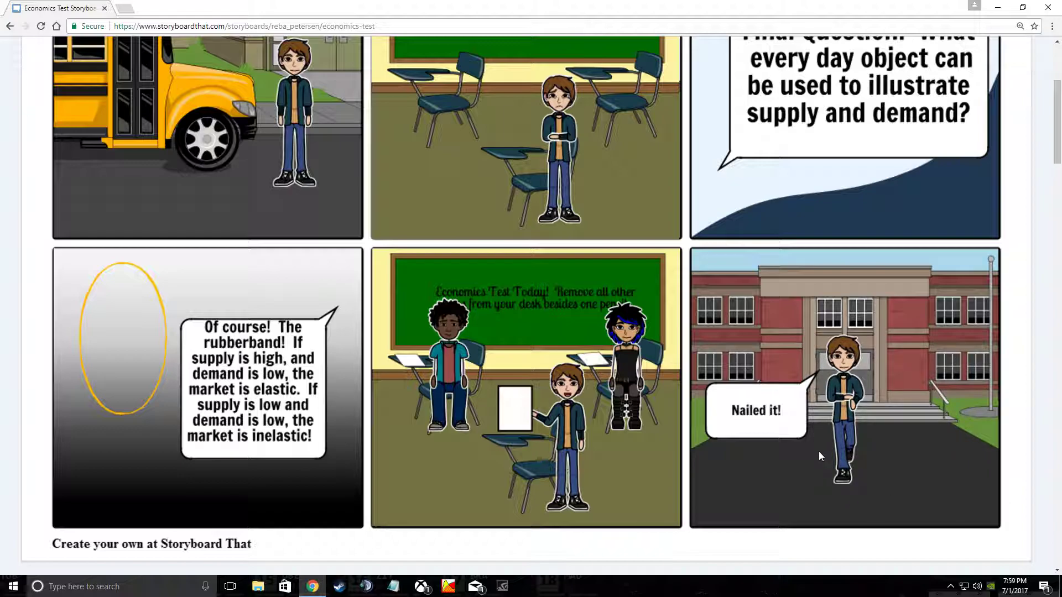
{"action": "scroll", "coordinate": [786, 448], "scroll_direction": "down", "scroll_amount": 1}
{"action": "scroll", "coordinate": [746, 426], "scroll_direction": "up", "scroll_amount": 3}
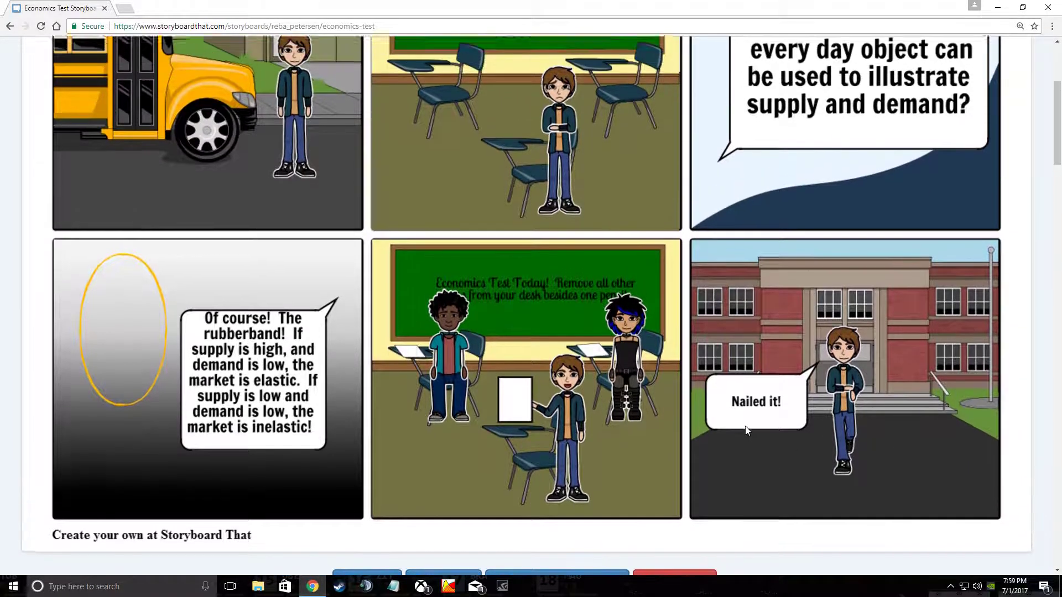
{"action": "scroll", "coordinate": [744, 426], "scroll_direction": "up", "scroll_amount": 1}
Step: Scroll through the finished storyboard, then back up to its title and author details
{"action": "scroll", "coordinate": [745, 390], "scroll_direction": "down", "scroll_amount": 3}
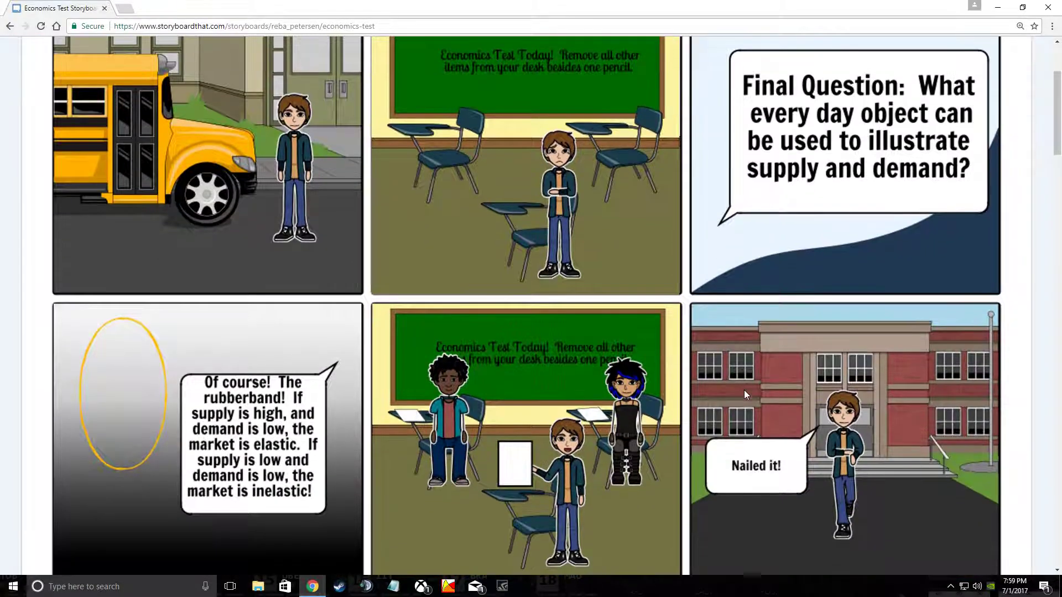
{"action": "scroll", "coordinate": [792, 476], "scroll_direction": "down", "scroll_amount": 2}
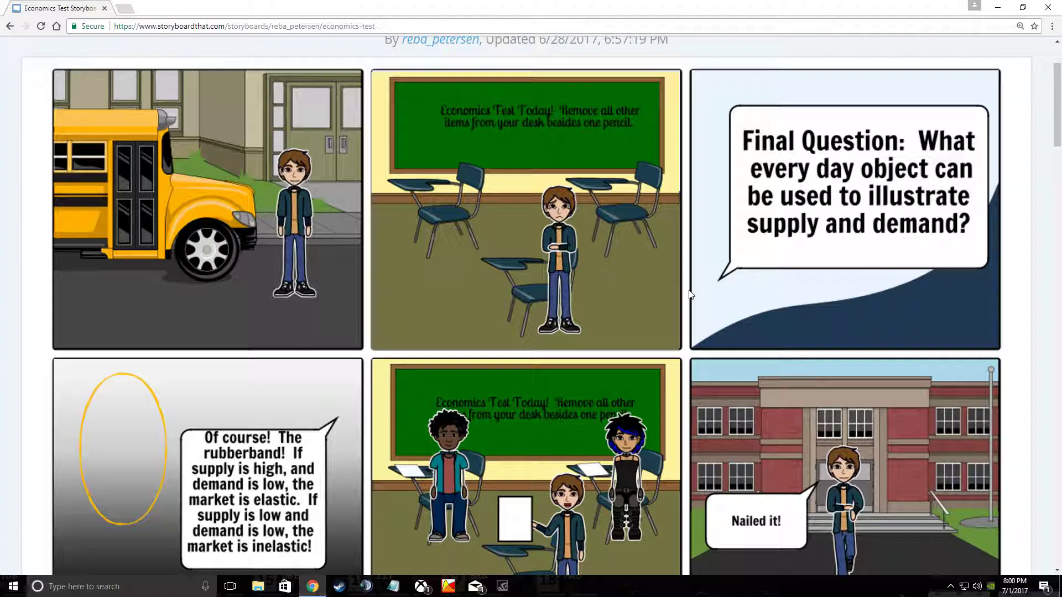
{"action": "scroll", "coordinate": [690, 294], "scroll_direction": "down", "scroll_amount": 1}
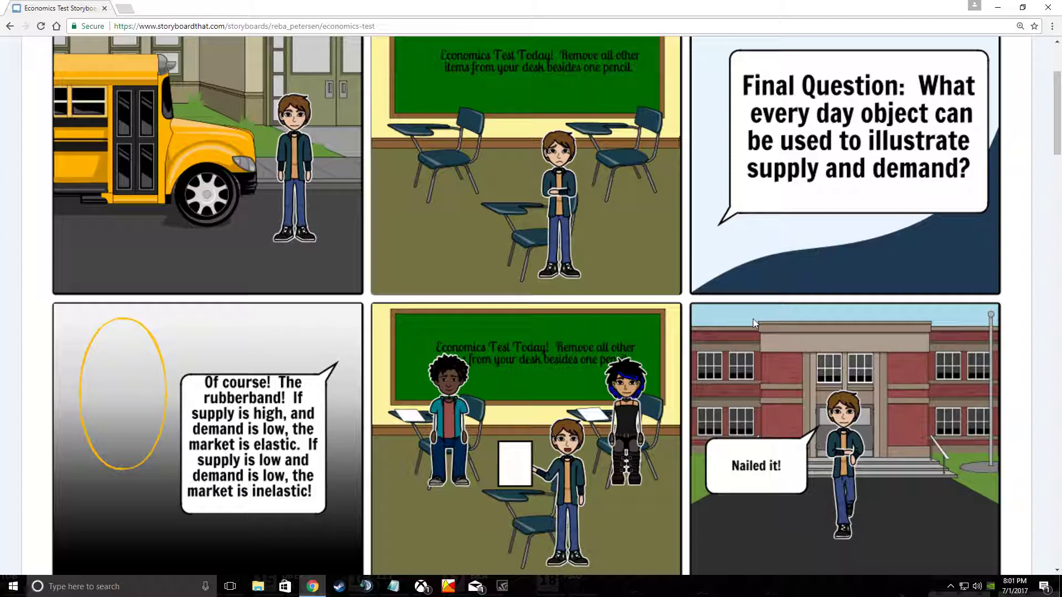
{"action": "scroll", "coordinate": [739, 359], "scroll_direction": "up", "scroll_amount": 1}
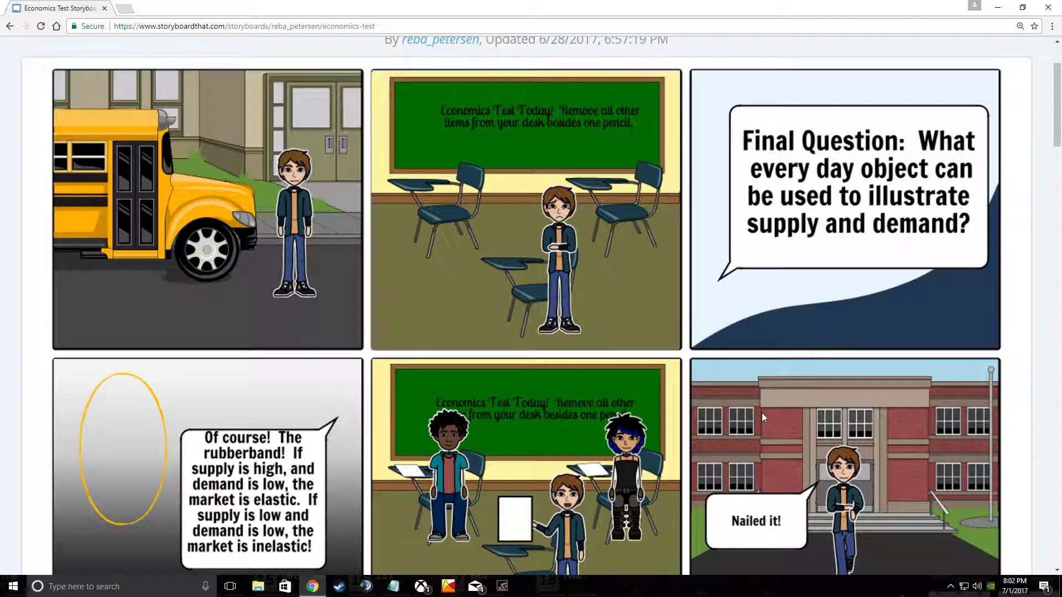
{"action": "scroll", "coordinate": [739, 457], "scroll_direction": "up", "scroll_amount": 1}
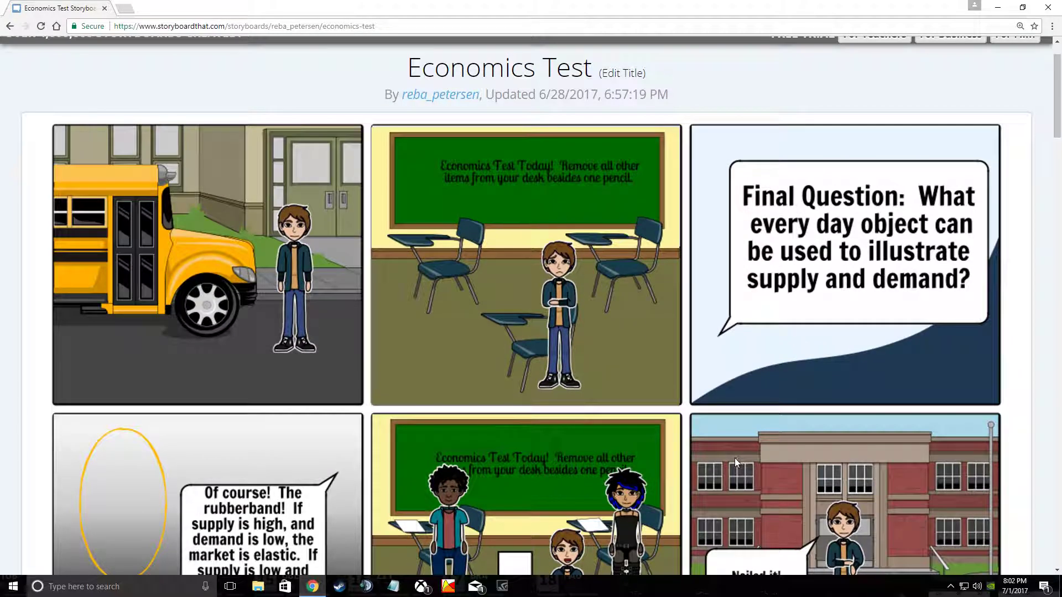
{"action": "scroll", "coordinate": [734, 458], "scroll_direction": "up", "scroll_amount": 1}
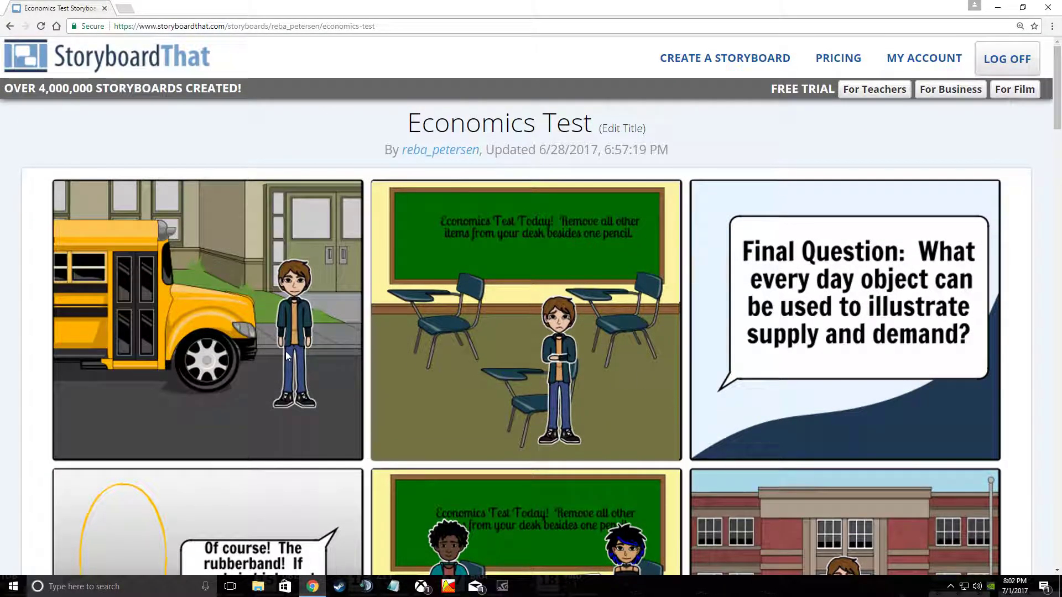